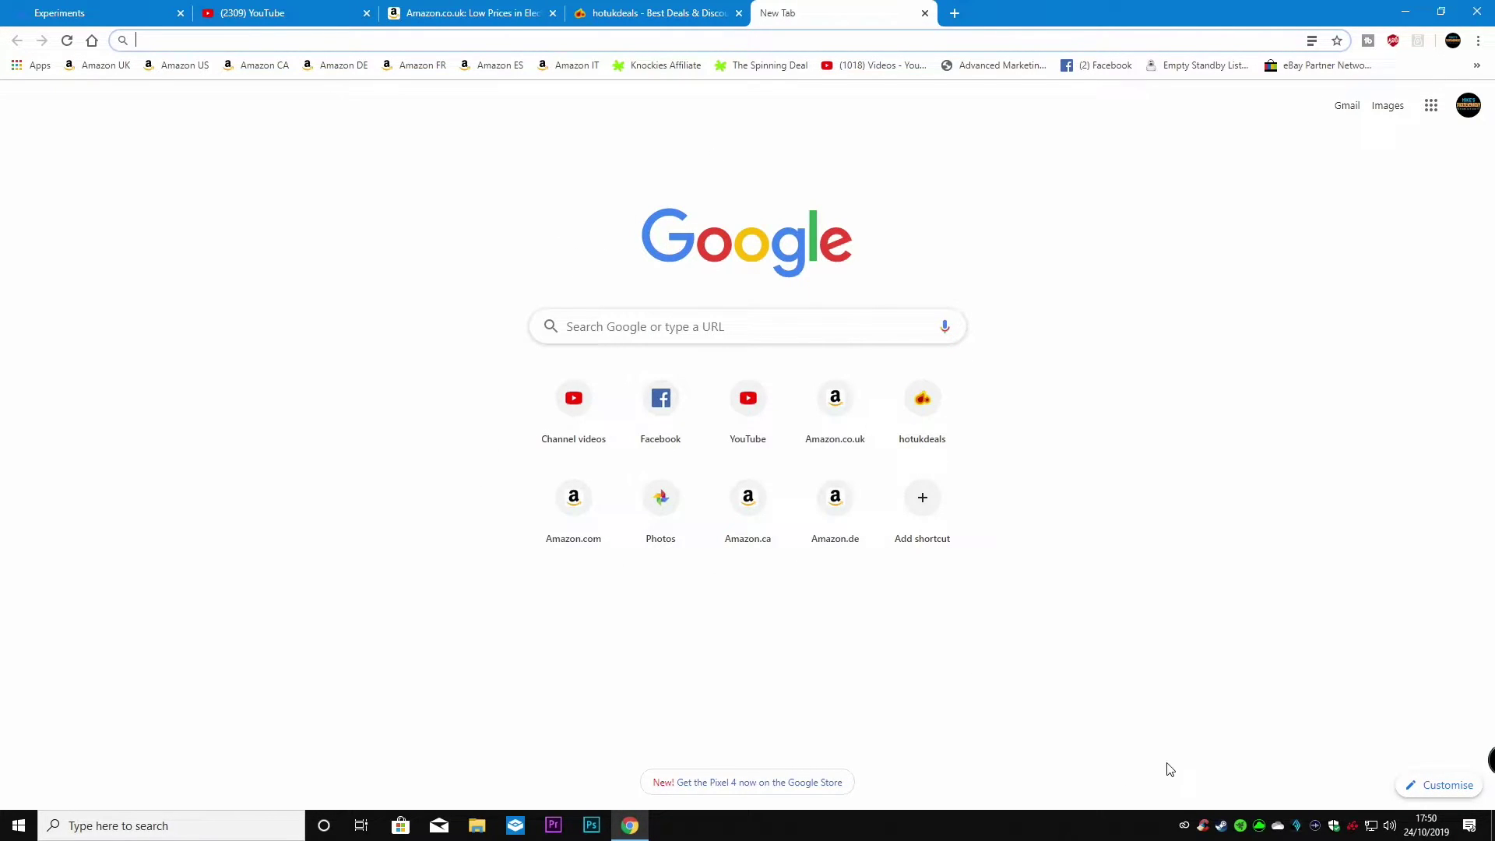
# - Set the New Tab background to the first photo in Chrome's Earth collection
pyautogui.click(1441, 784)
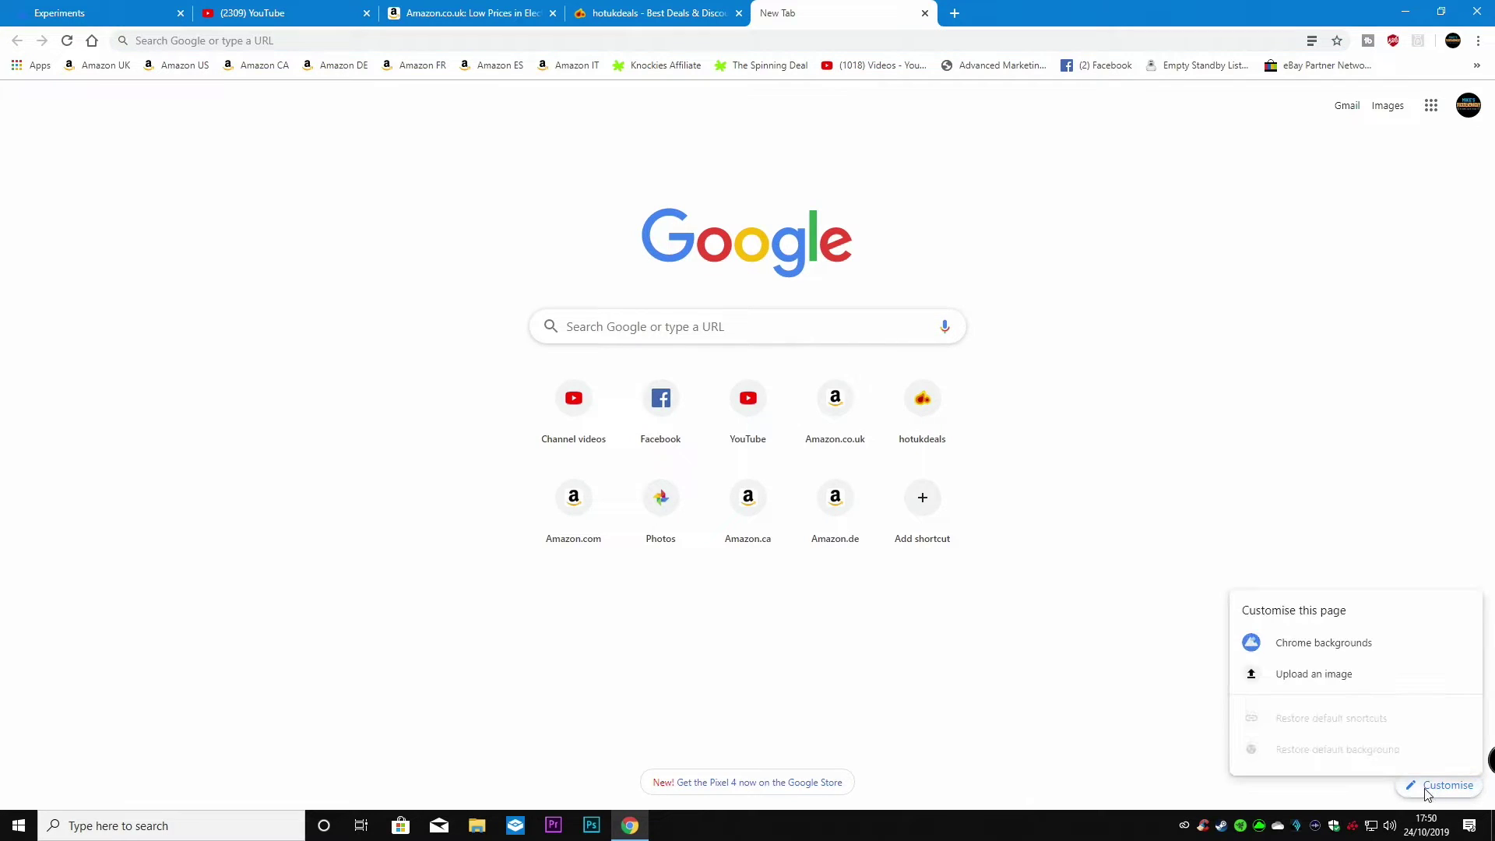
pyautogui.click(1301, 653)
pyautogui.click(612, 482)
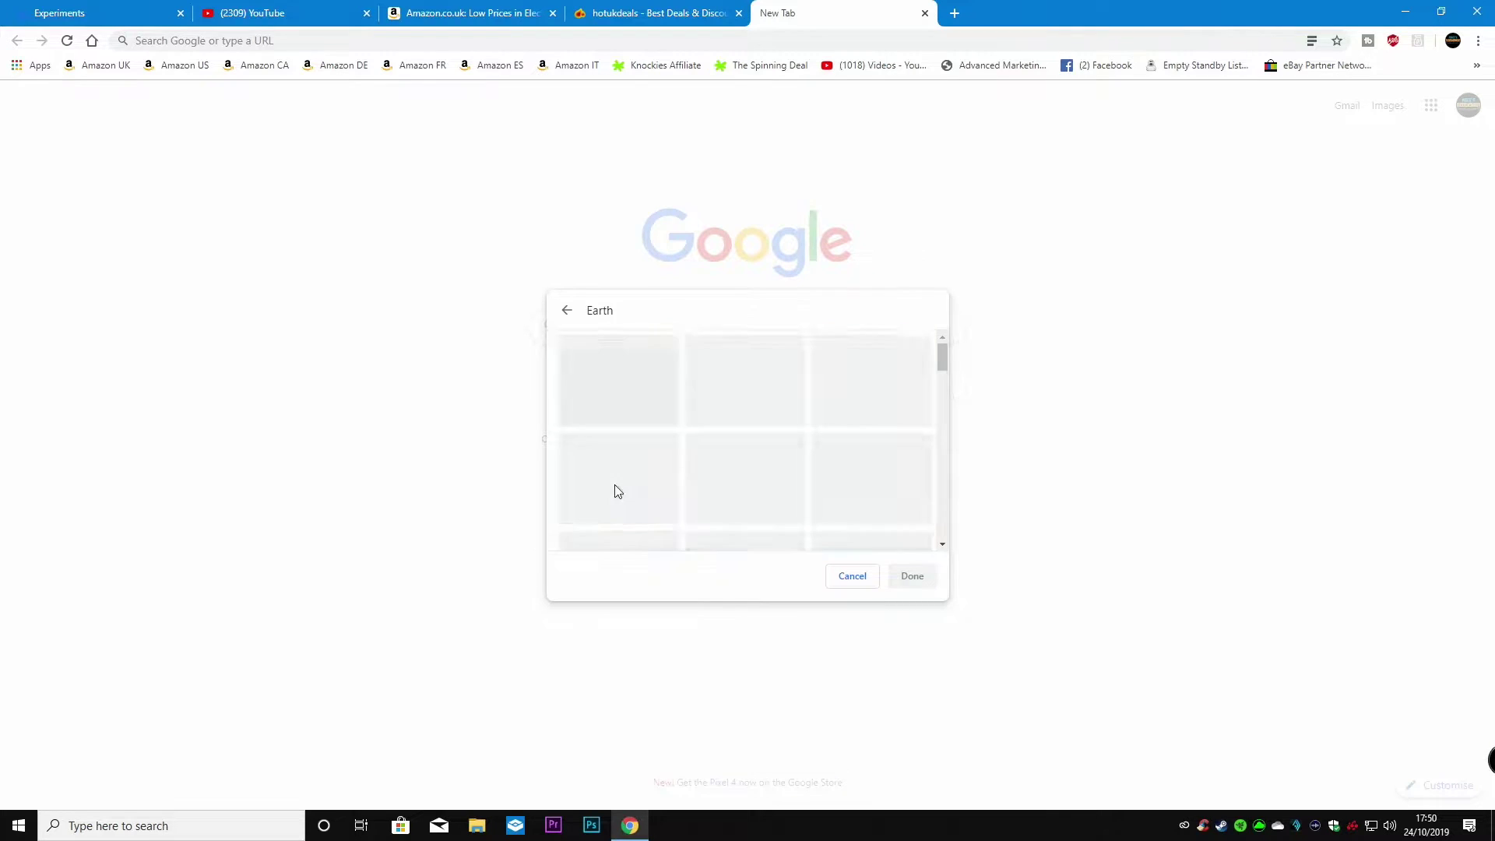
pyautogui.click(644, 378)
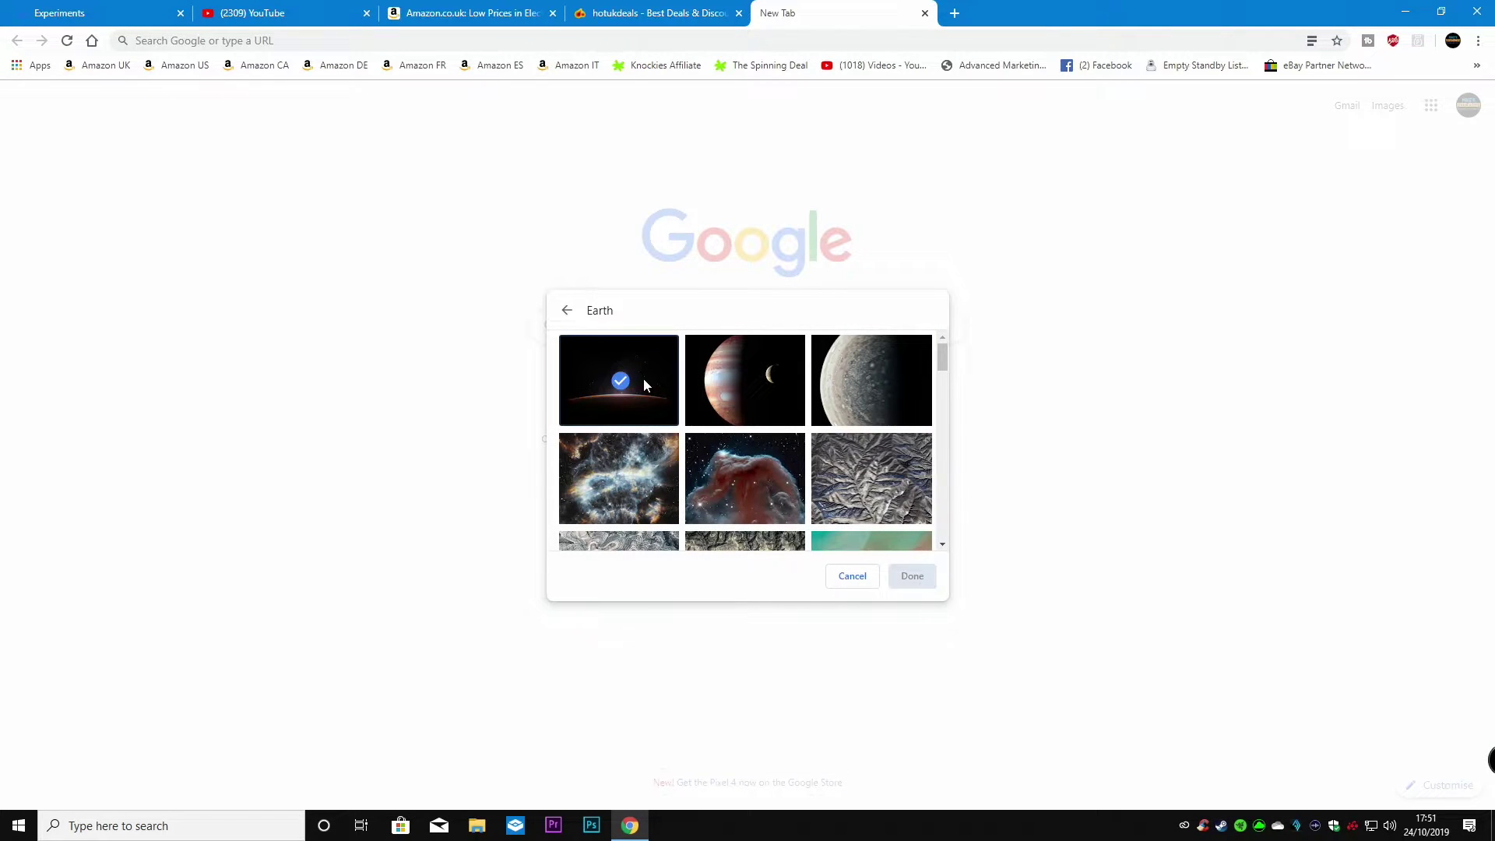
pyautogui.click(907, 578)
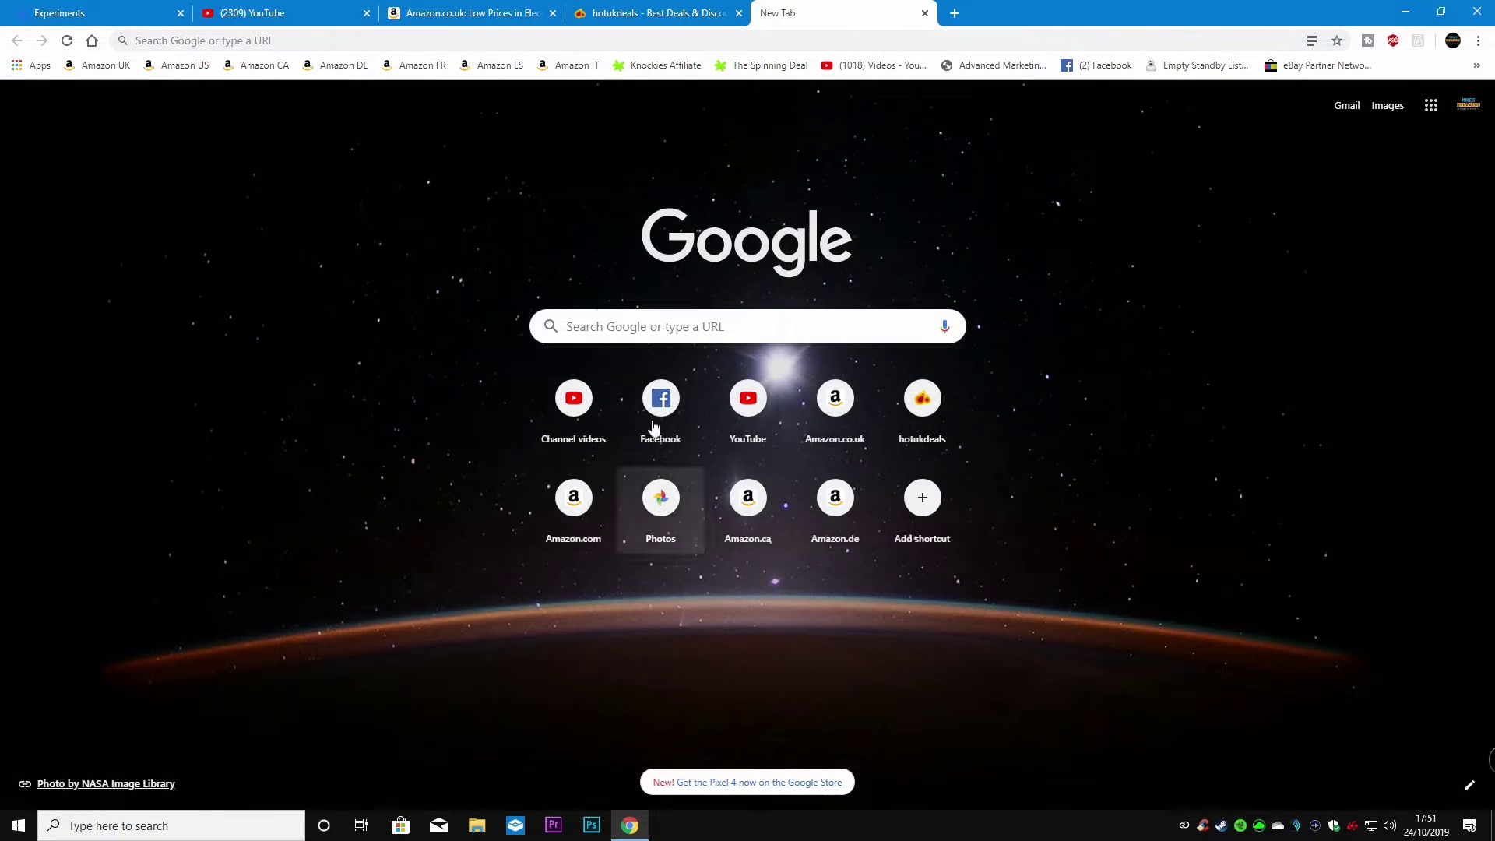
# - Glance at the hotukdeals, Amazon and YouTube tabs, then switch to the chrome://flags Experiments tab
pyautogui.click(645, 14)
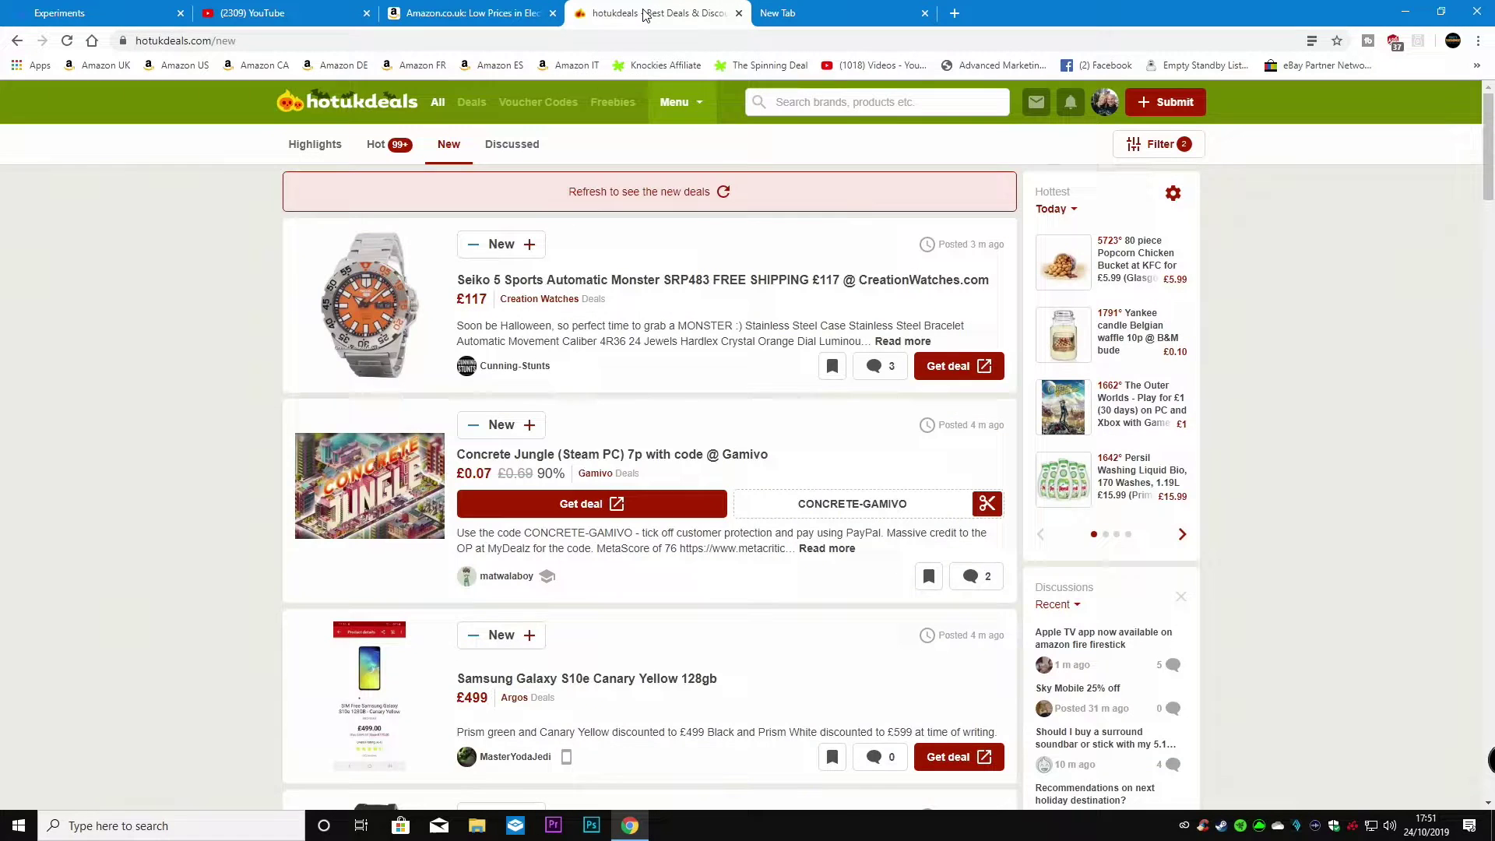
pyautogui.click(479, 13)
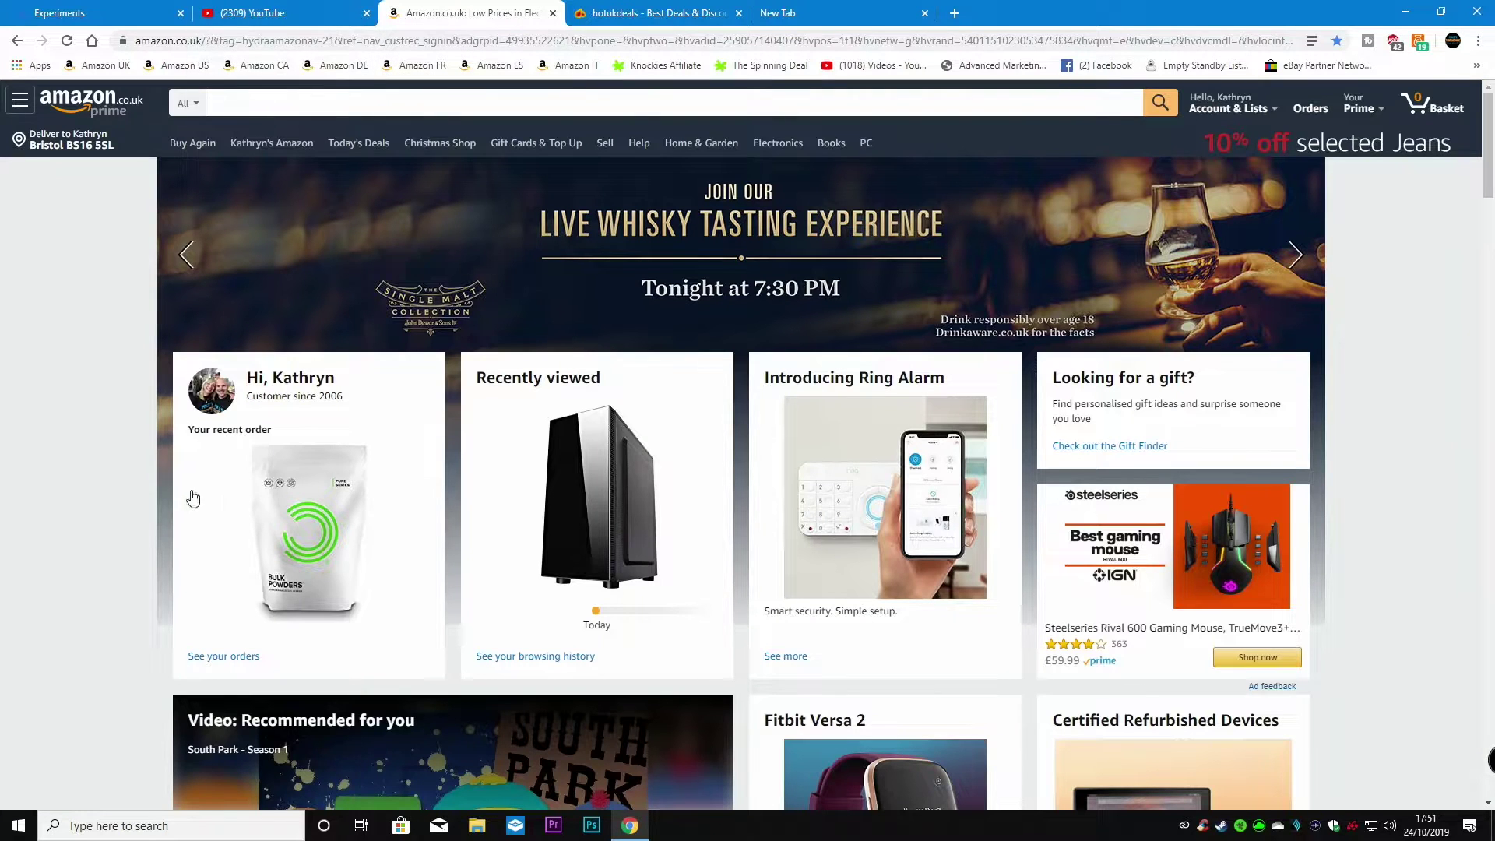
pyautogui.click(271, 16)
pyautogui.click(113, 17)
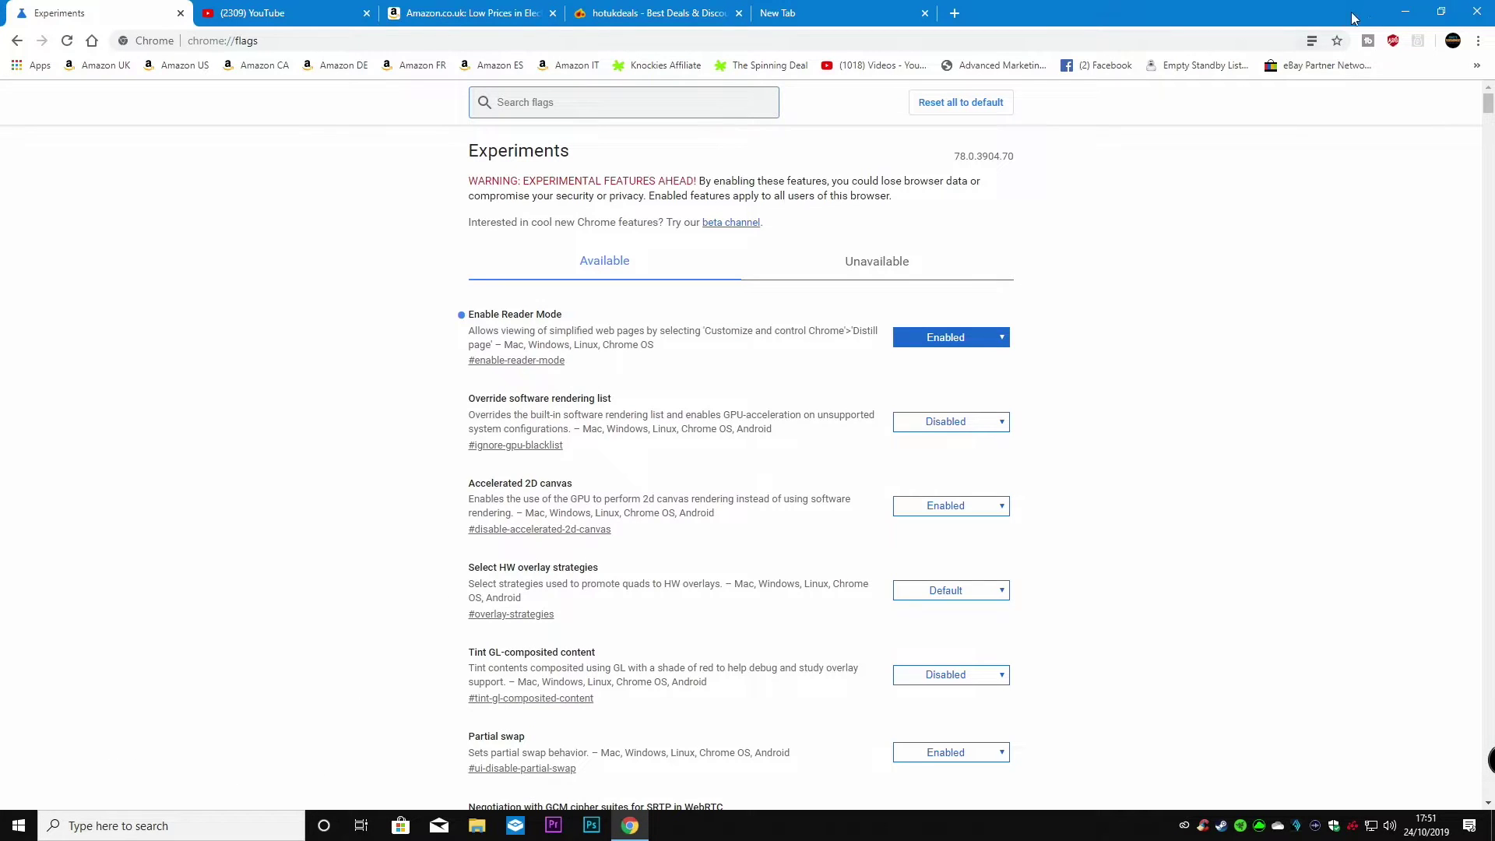
# - Minimise Chrome, view the Themes page in Windows personalisation settings, then close Settings
pyautogui.click(1405, 12)
pyautogui.rightClick(753, 166)
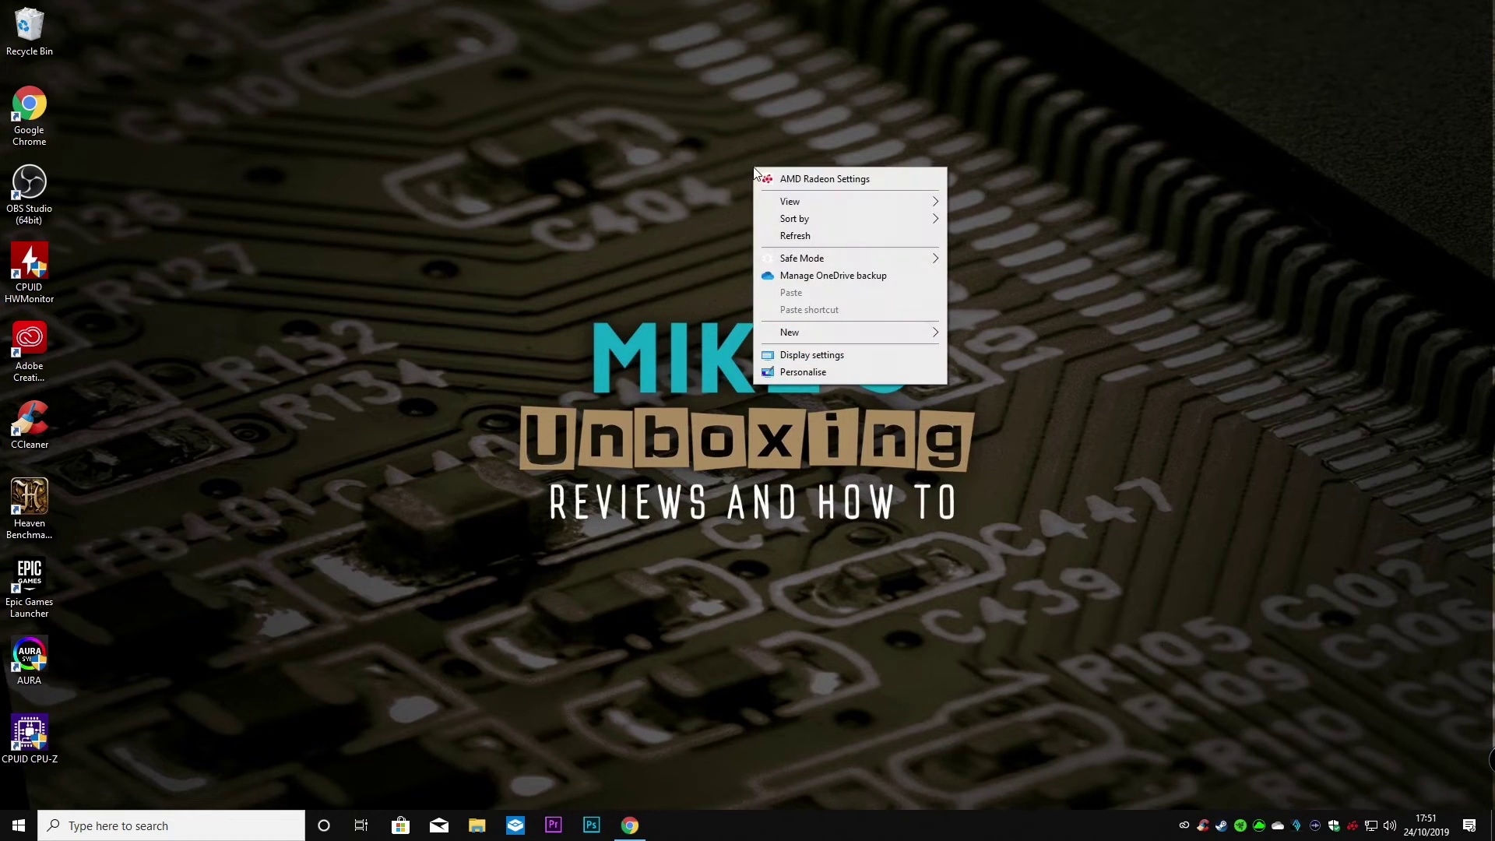
pyautogui.click(800, 379)
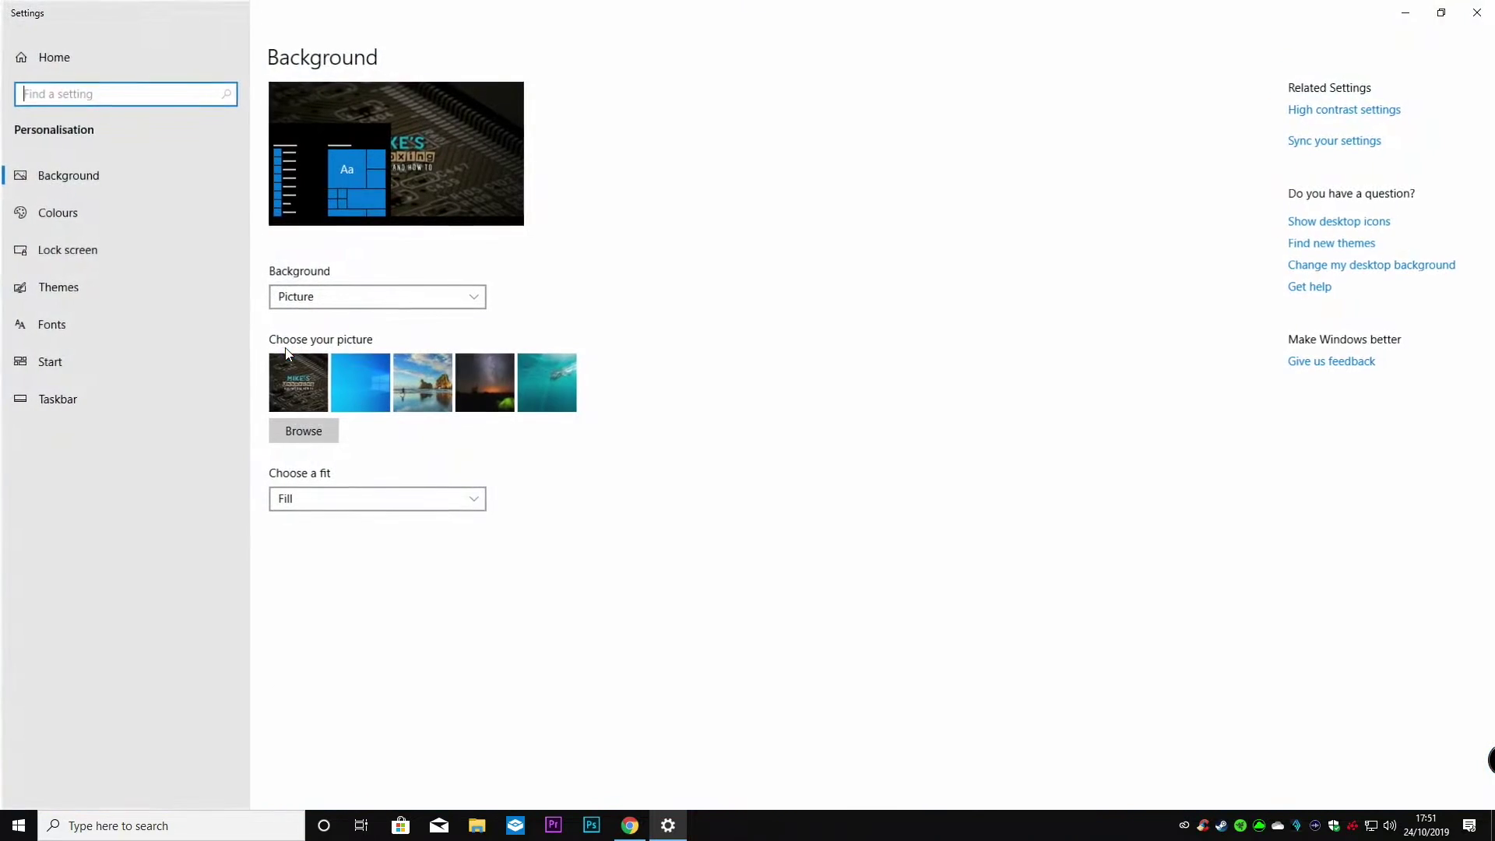
pyautogui.click(50, 299)
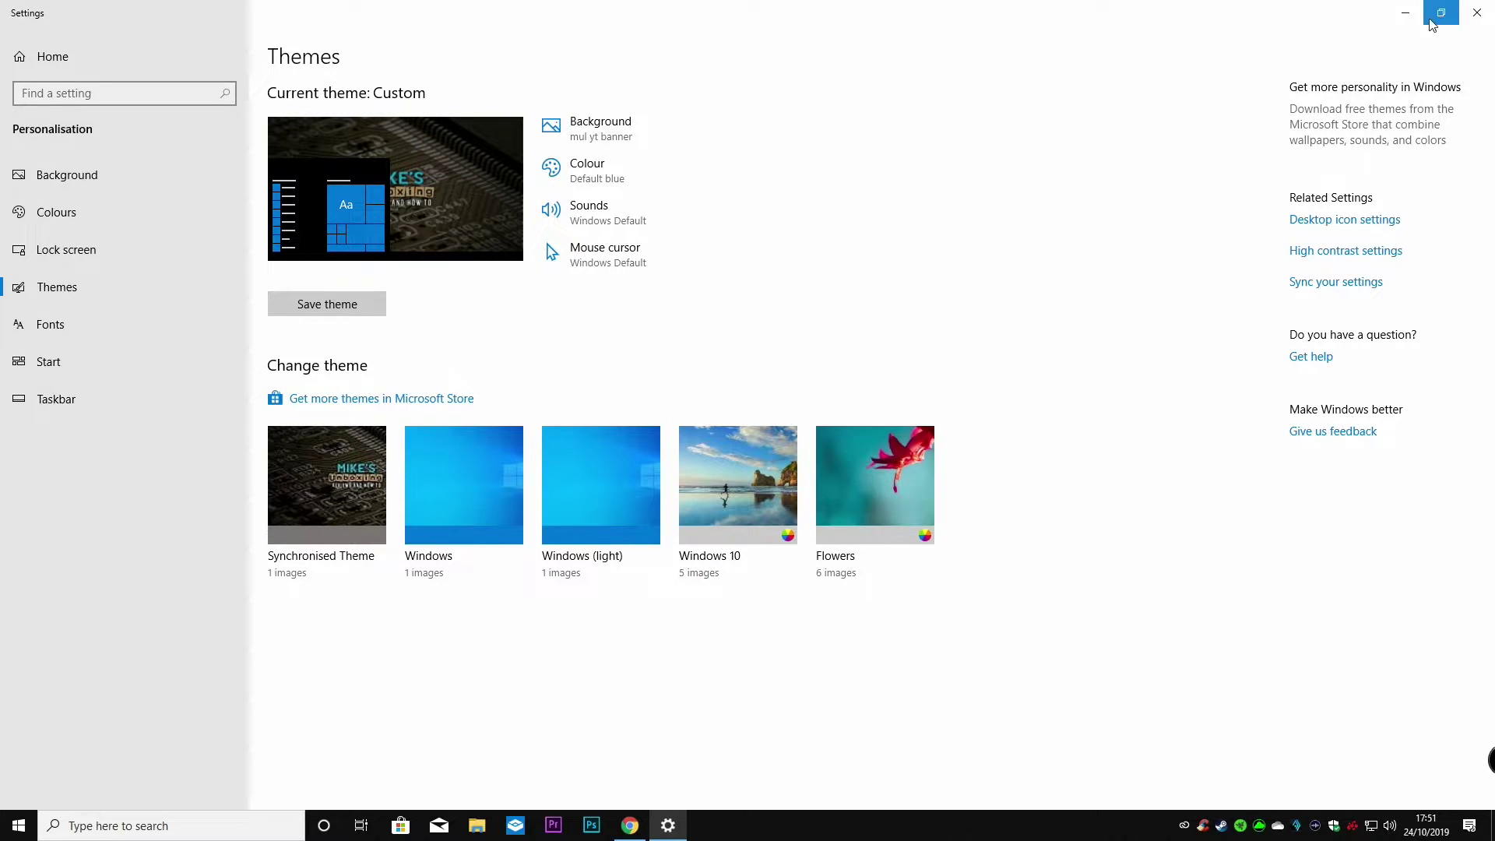
pyautogui.click(1471, 22)
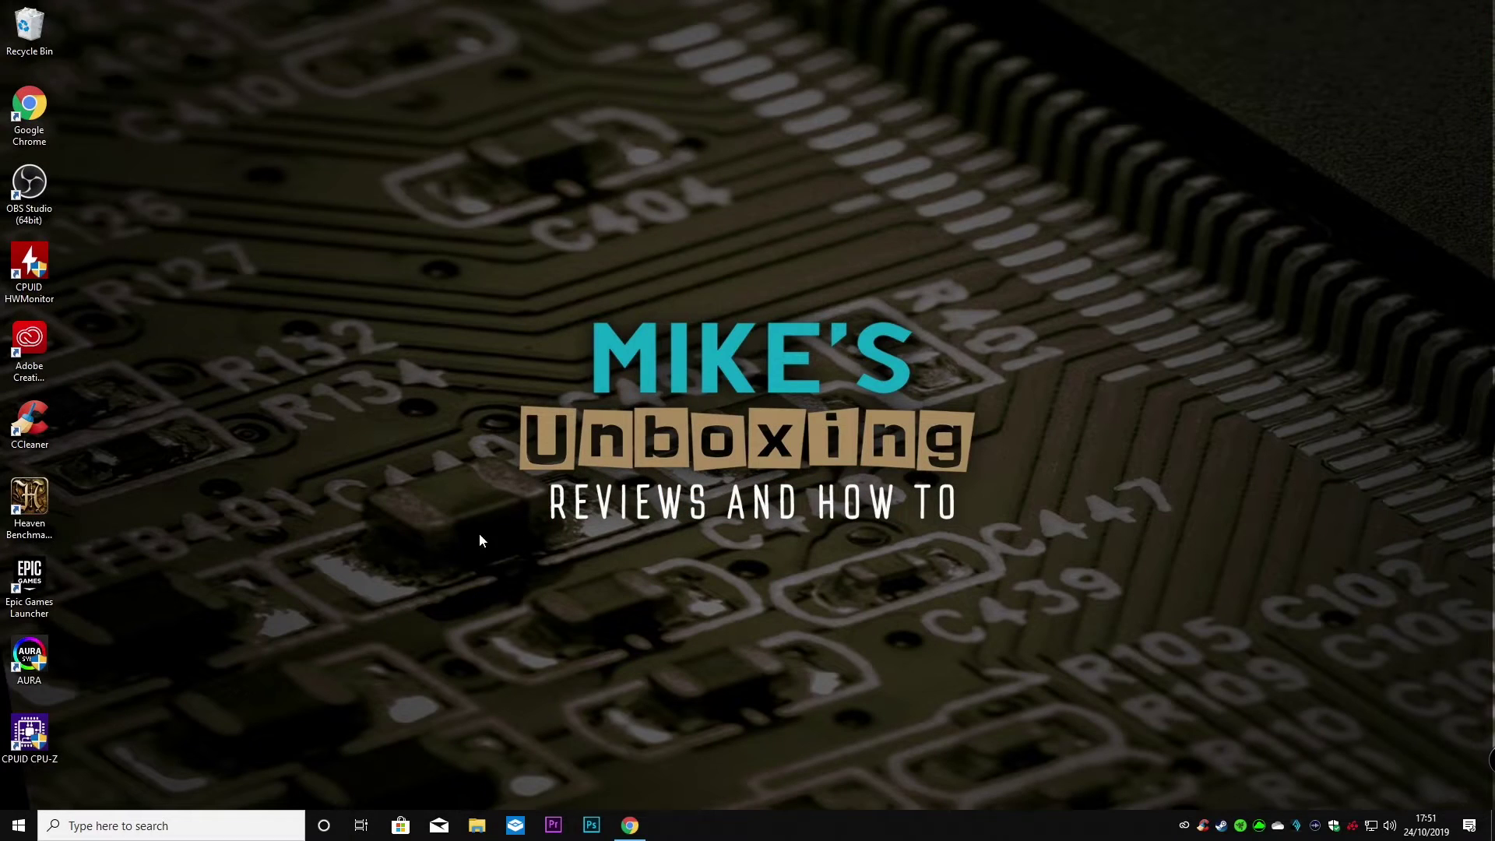
# - Restore Chrome and filter the experimental flags by 'dark'
pyautogui.click(639, 831)
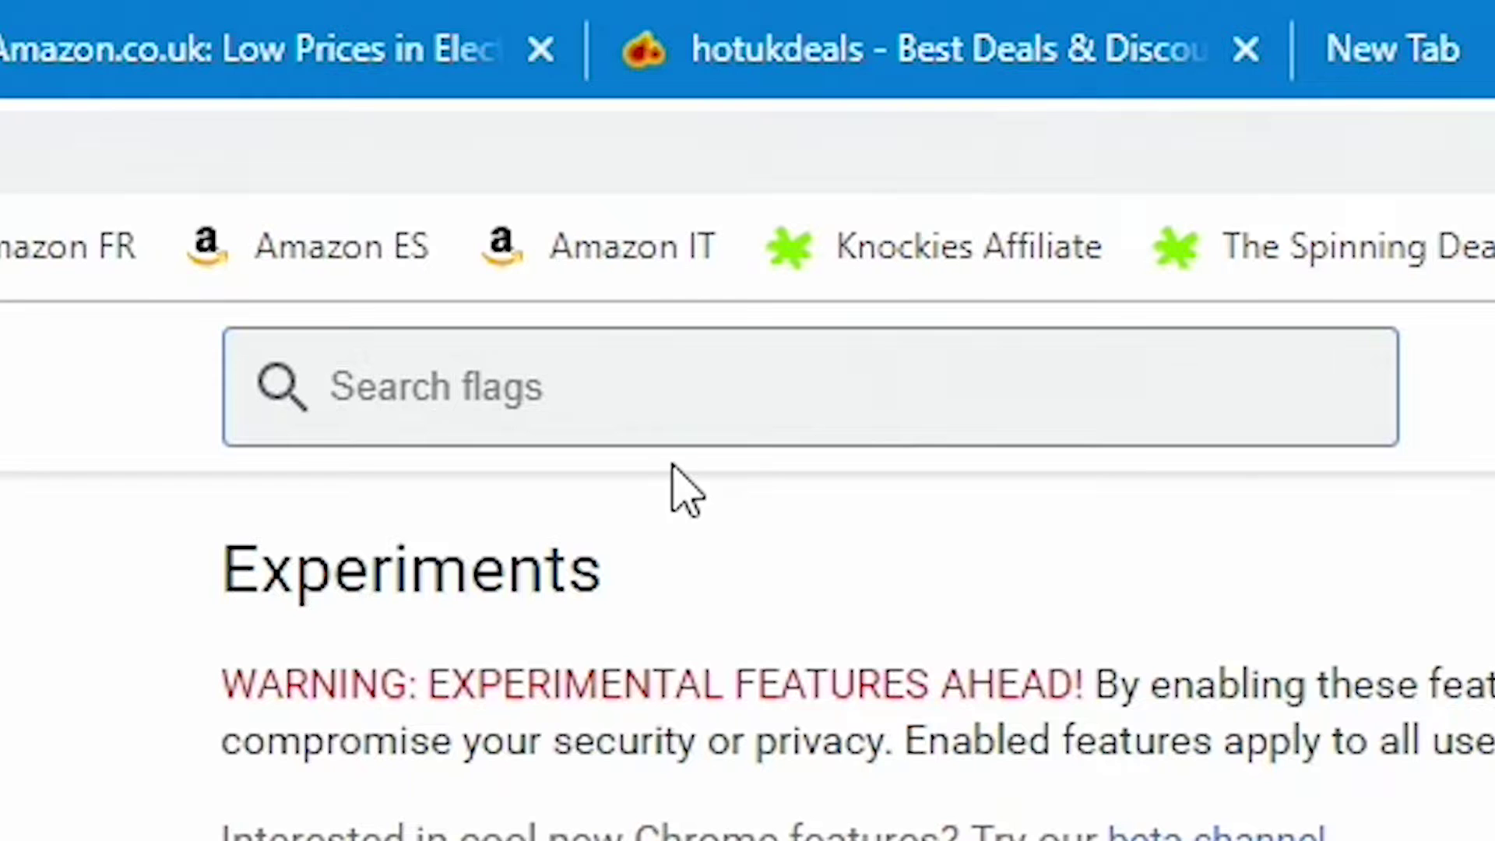
pyautogui.write('dark')
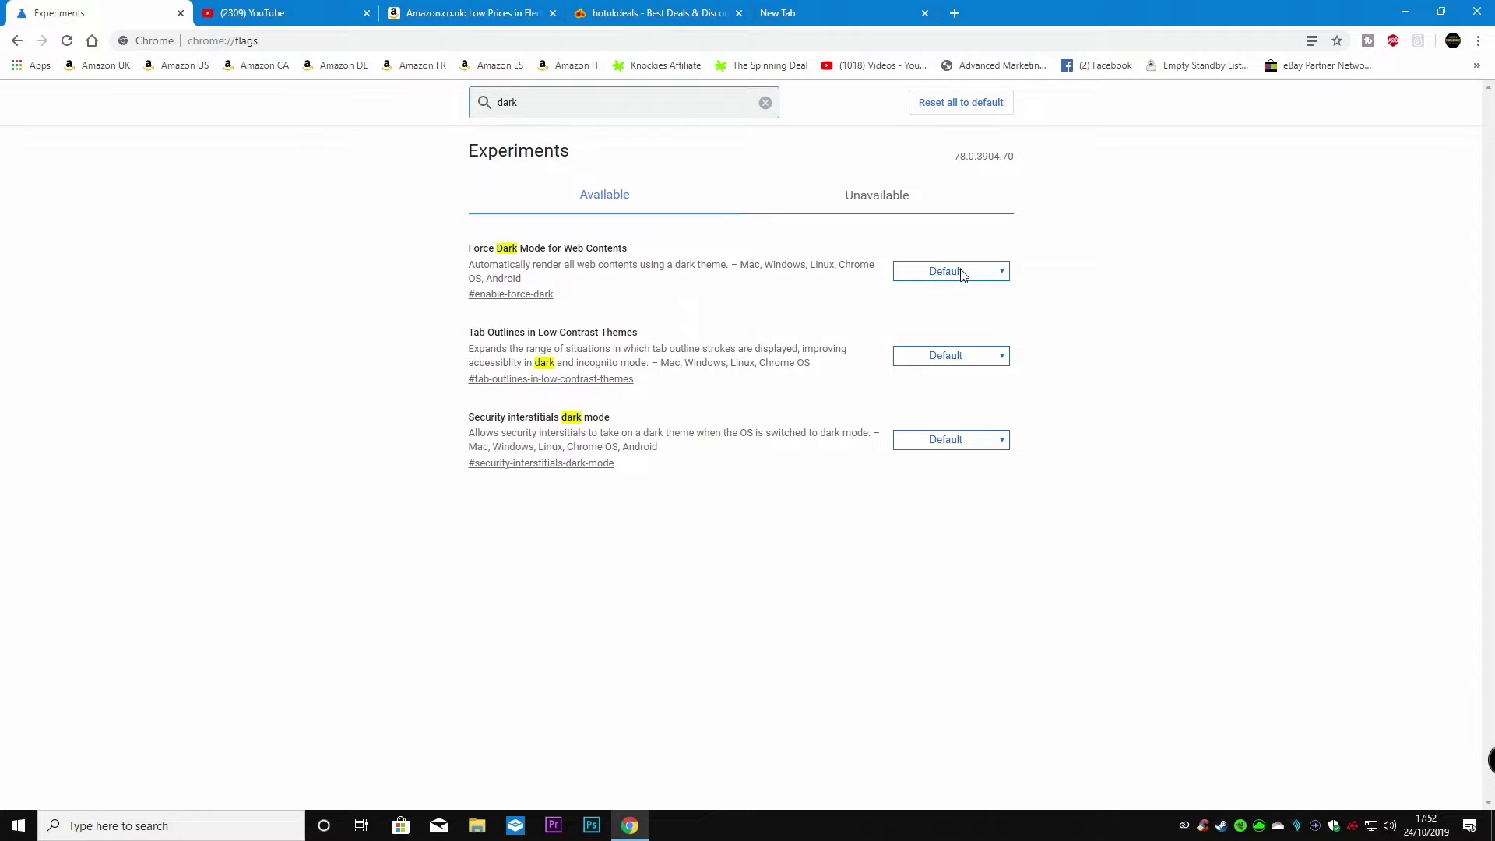
# - Set Force Dark Mode for Web Contents to 'Enabled with simple CIELAB-based inversion' and relaunch Chrome
pyautogui.click(963, 274)
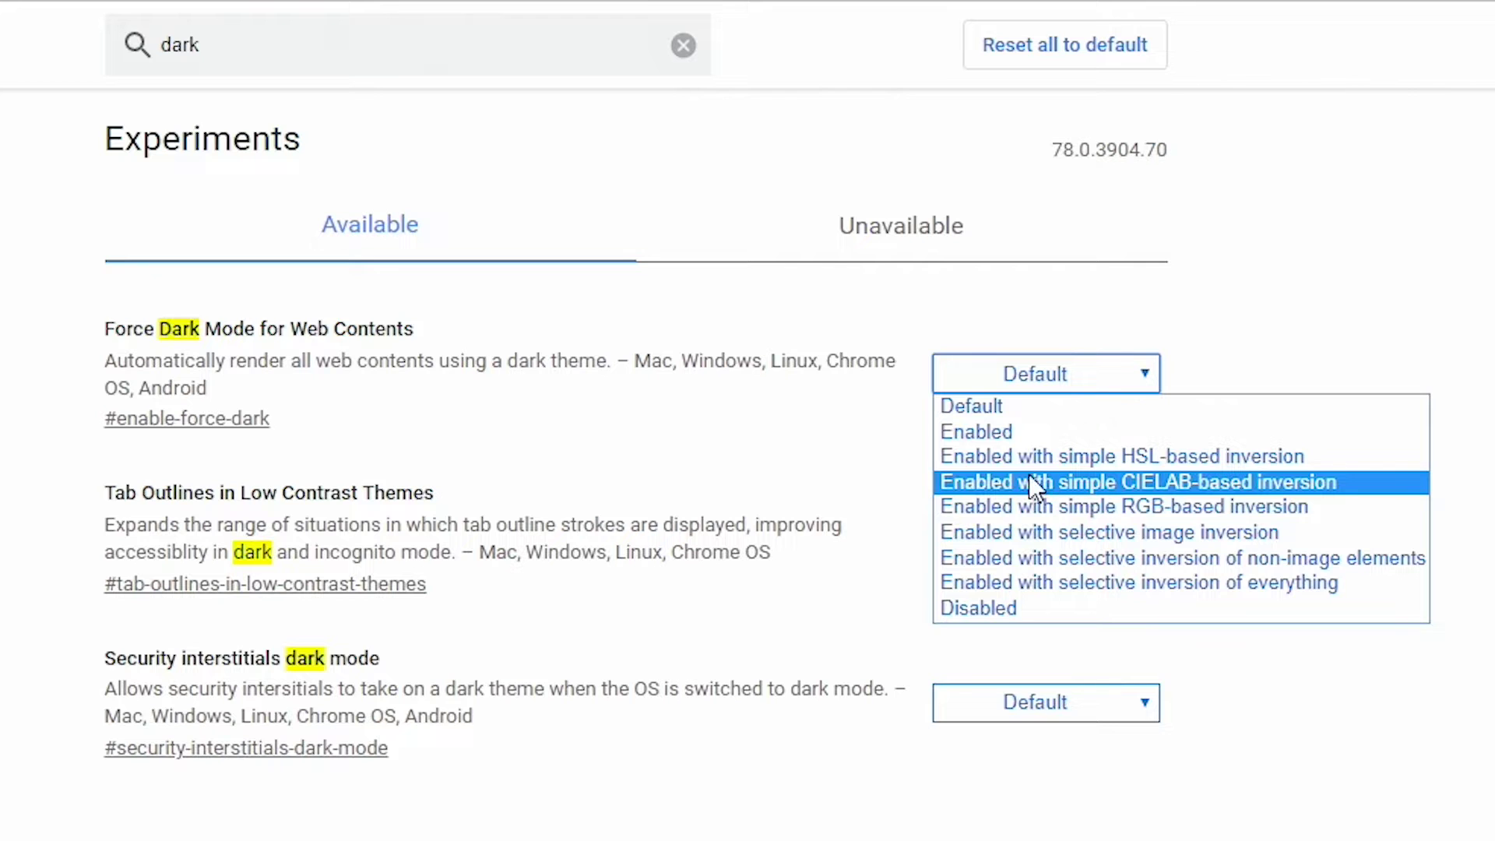
pyautogui.click(1047, 483)
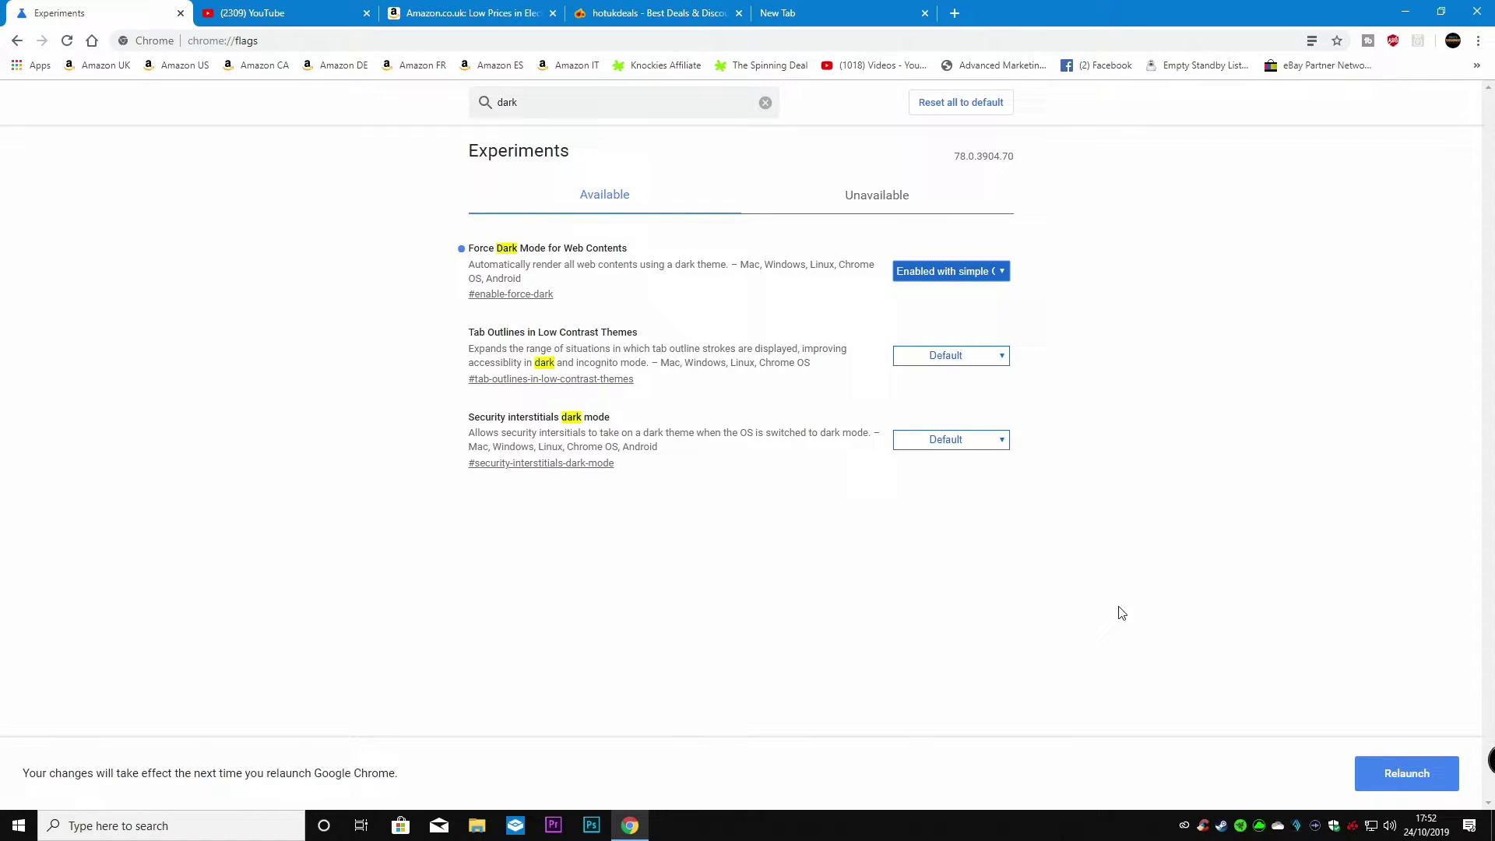
pyautogui.click(1422, 788)
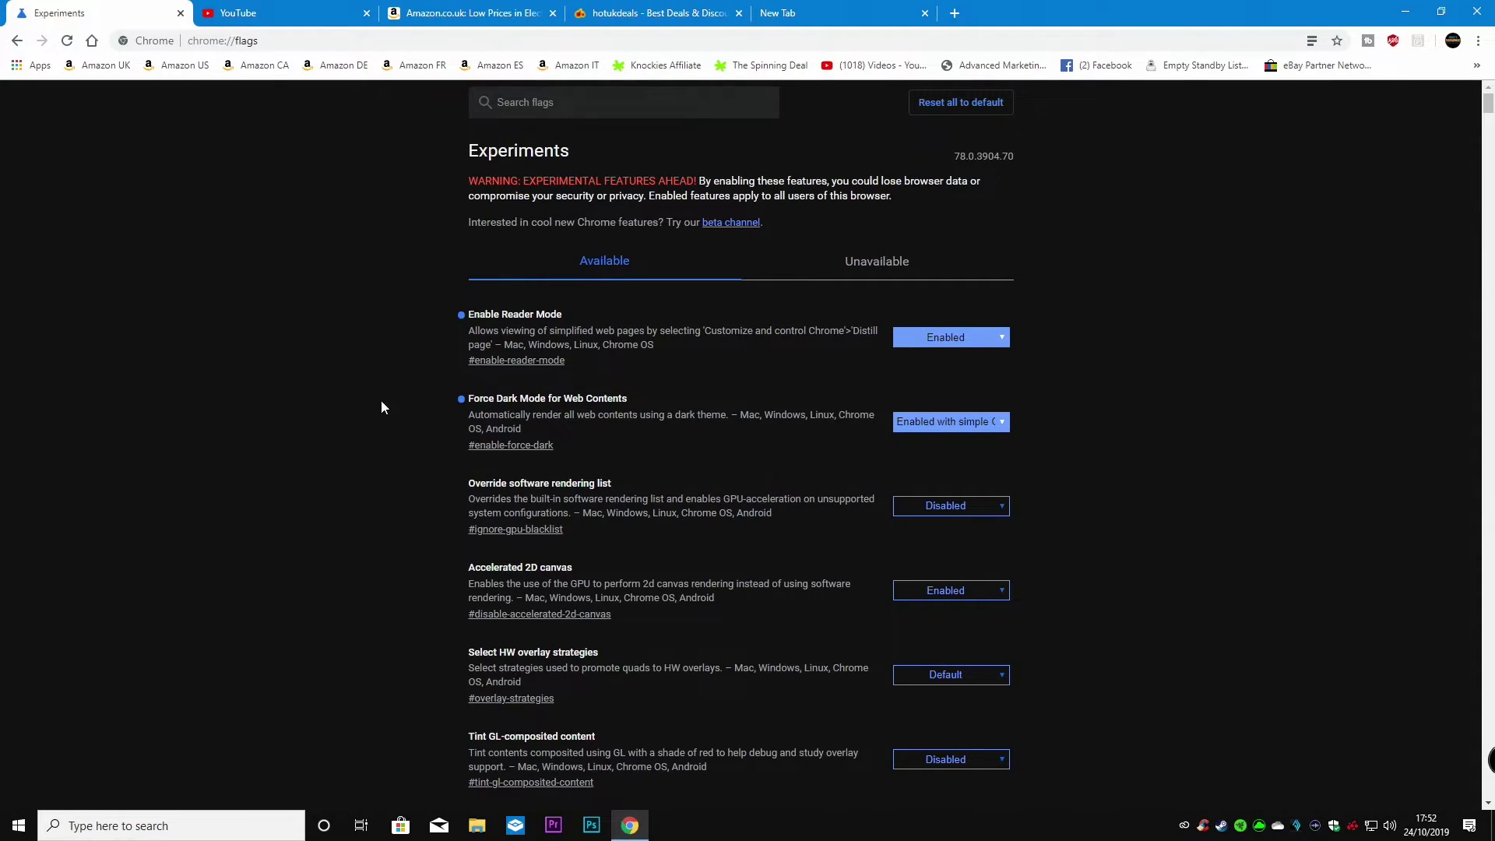
# - Check YouTube and Amazon render dark, then go to Settings > Appearance
pyautogui.click(282, 25)
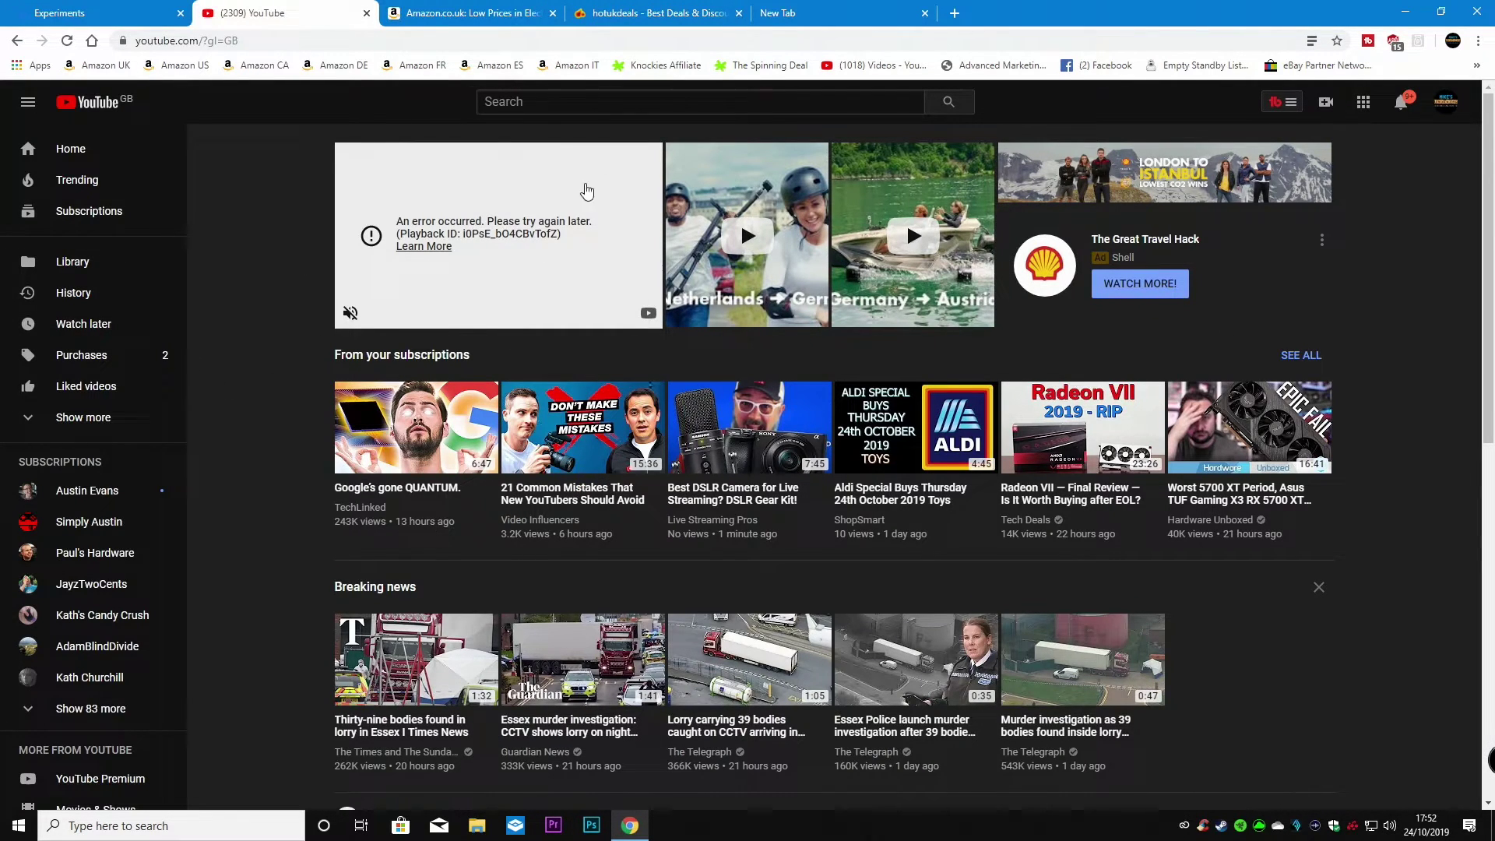
pyautogui.click(467, 14)
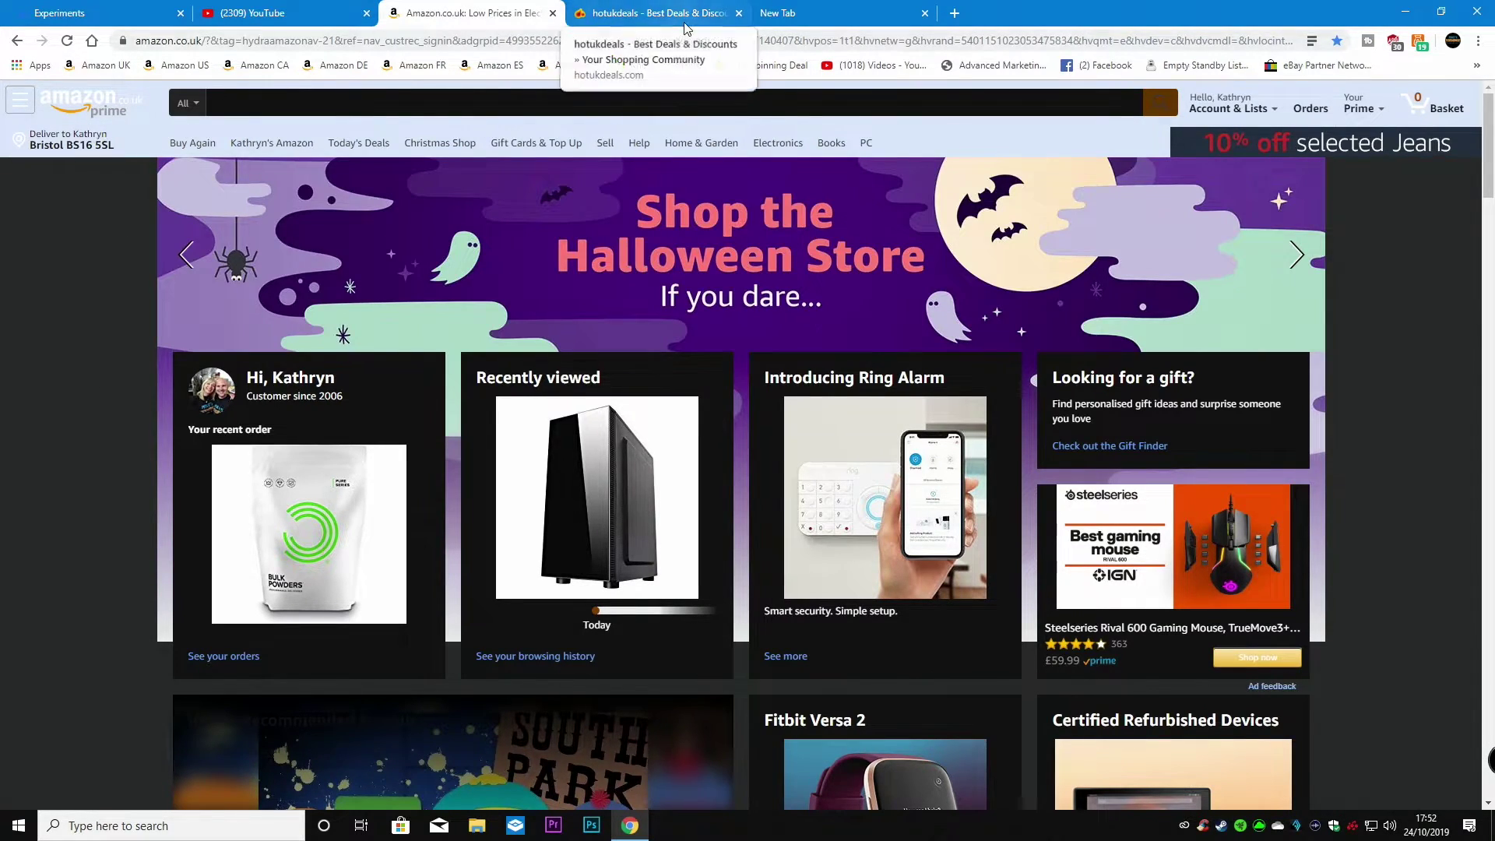
pyautogui.click(1478, 42)
pyautogui.click(1319, 326)
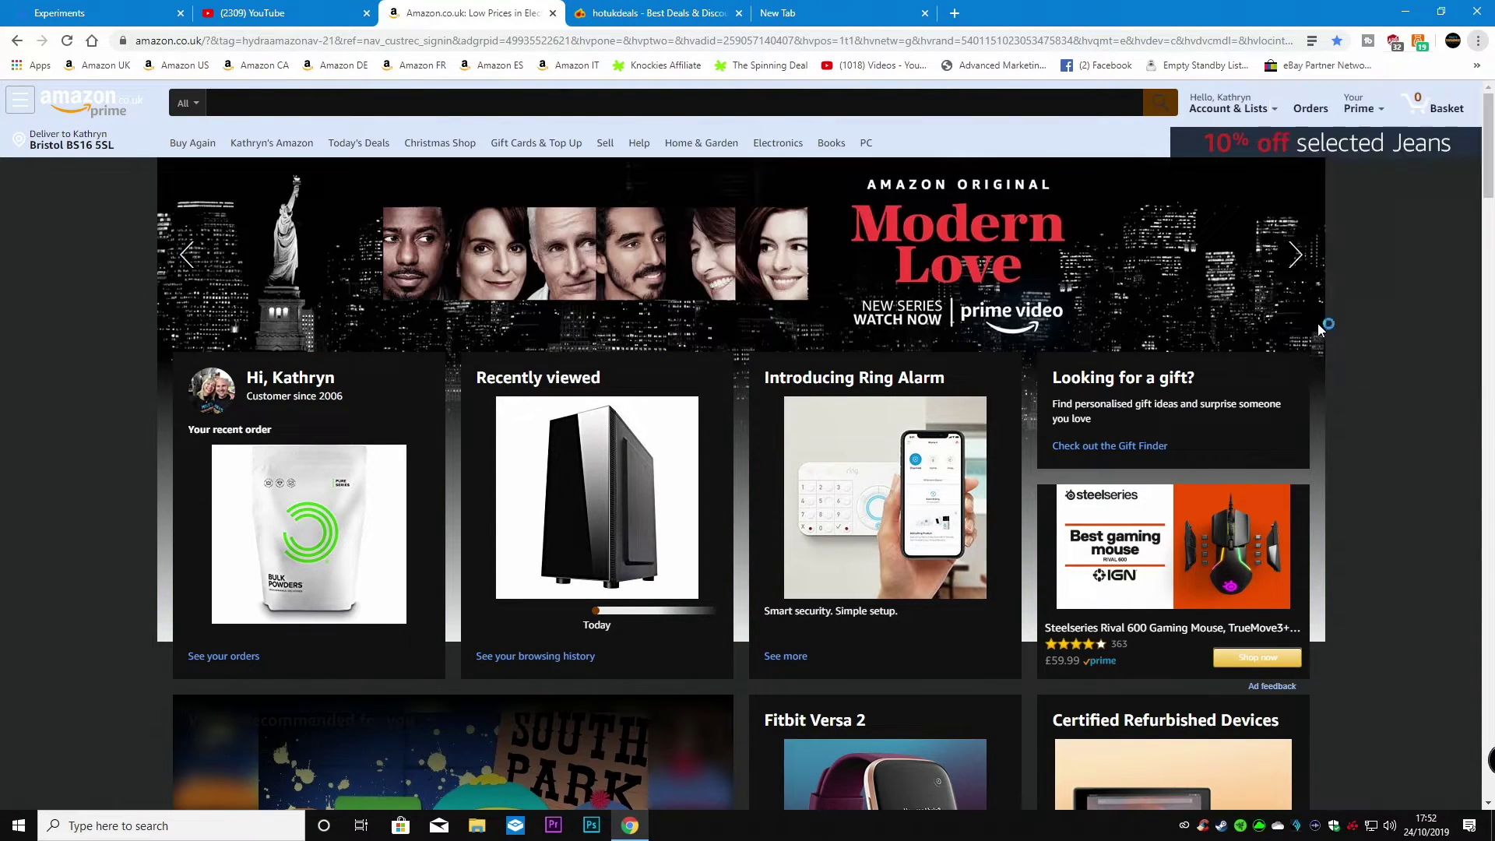
pyautogui.click(51, 219)
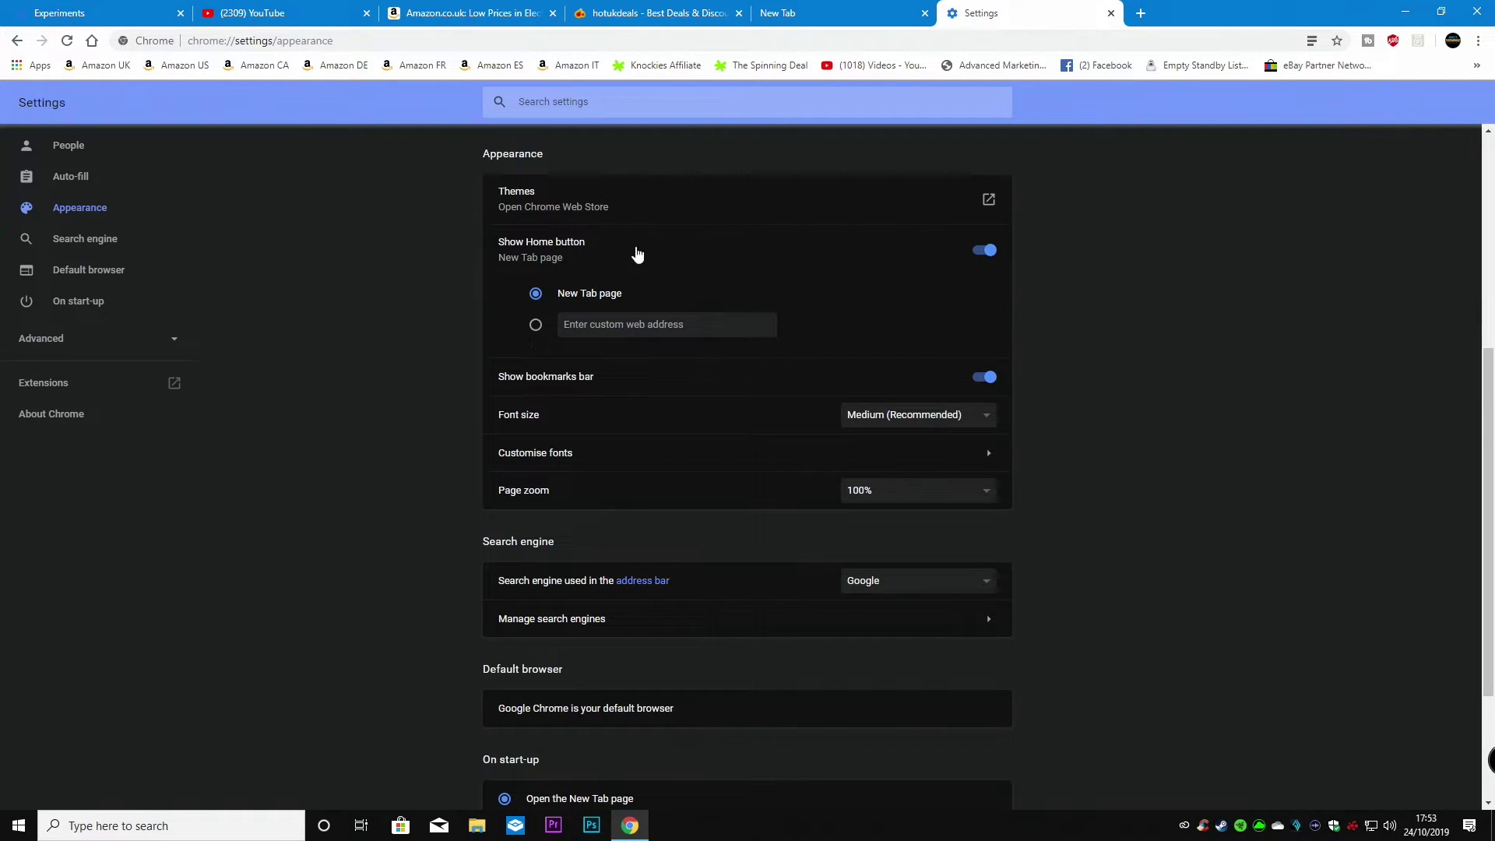
# - Add the Just Black theme from the Chrome Web Store, then view hotukdeals in dark mode
pyautogui.click(537, 209)
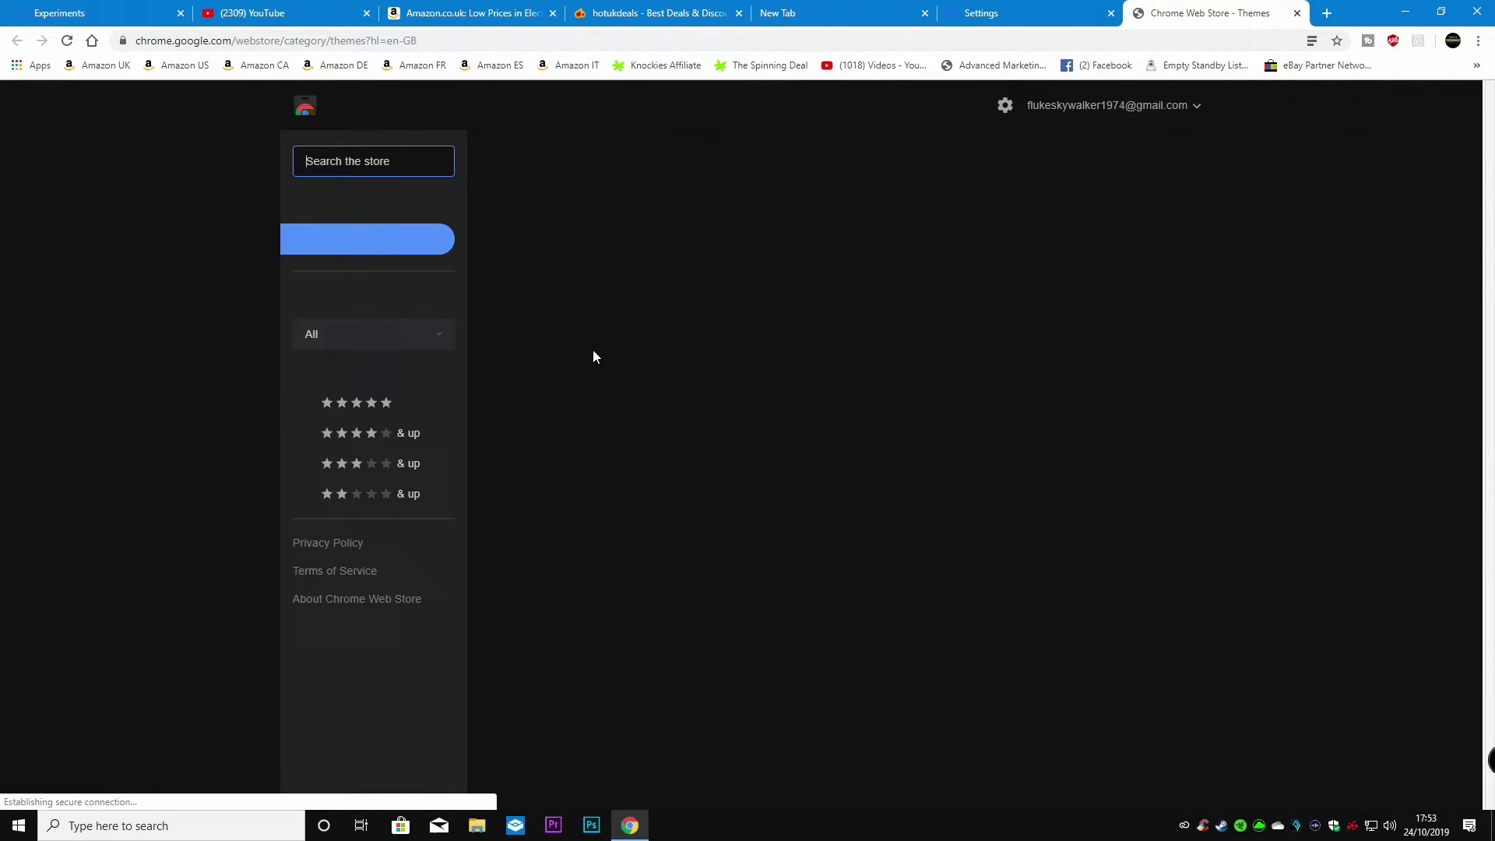
pyautogui.click(585, 320)
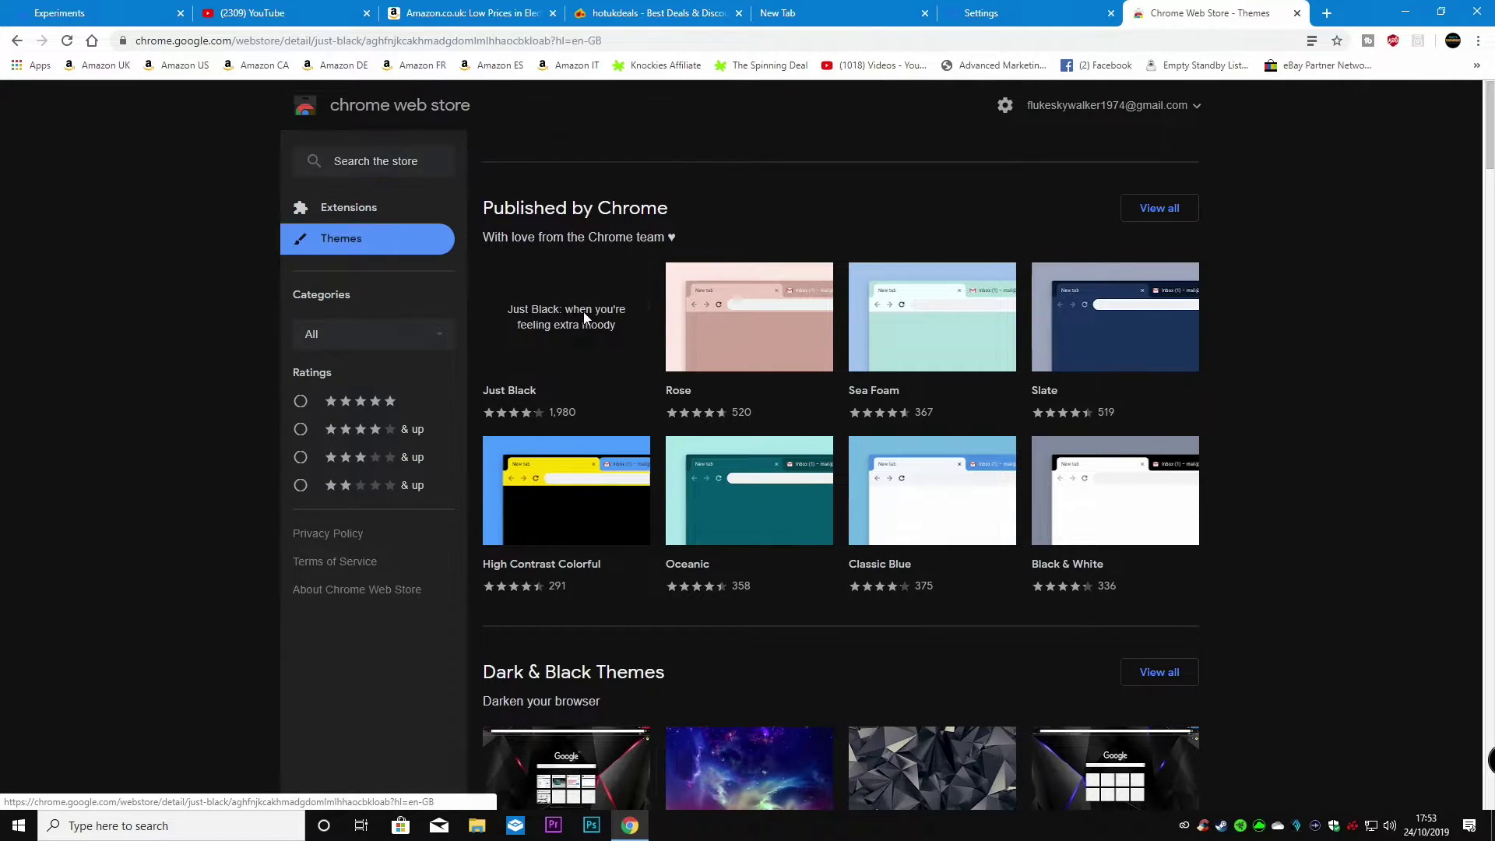
pyautogui.click(1023, 226)
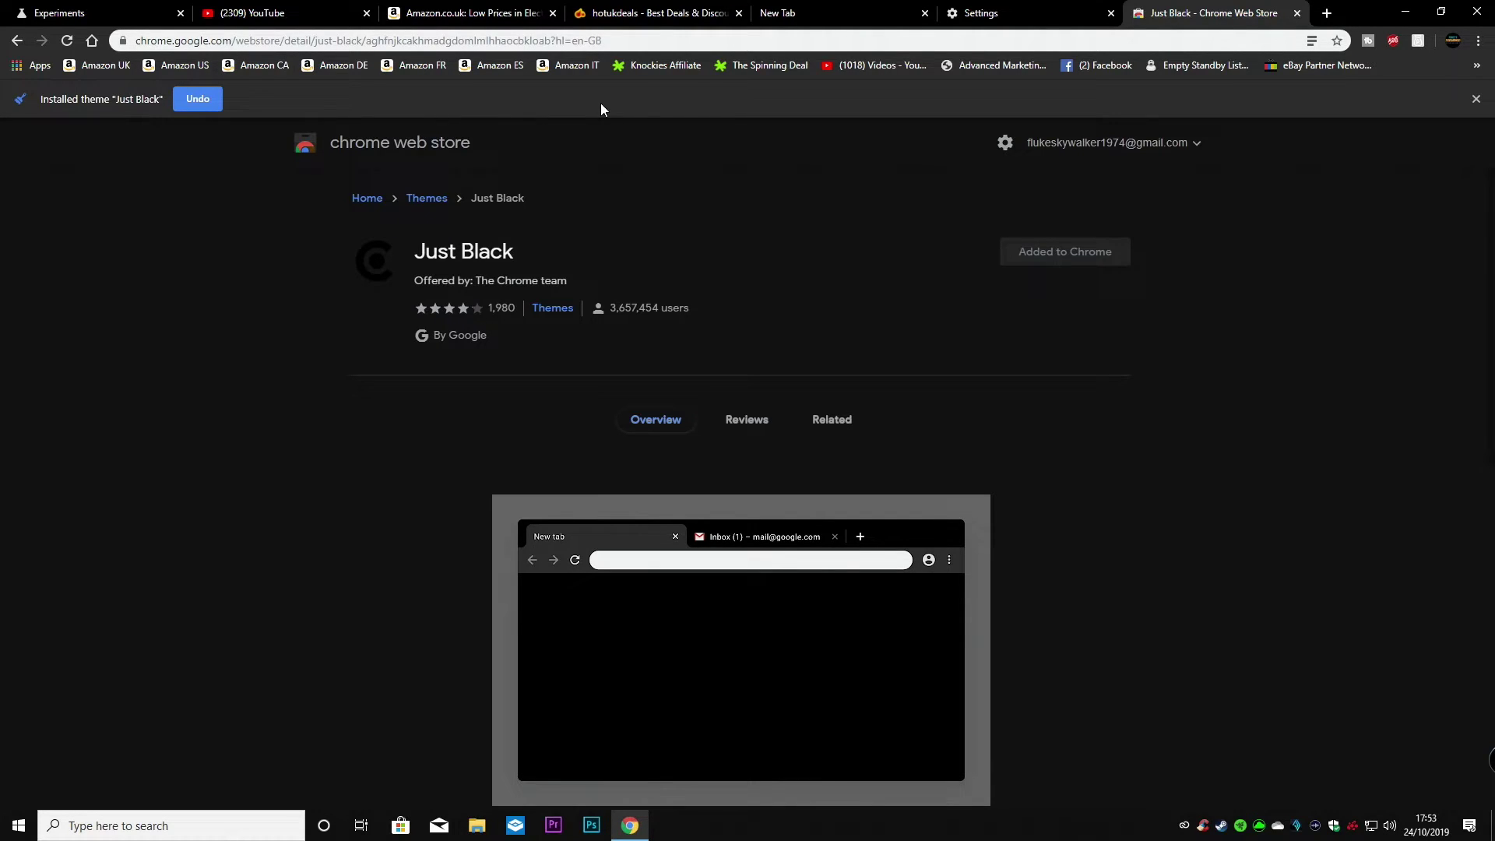
pyautogui.click(627, 15)
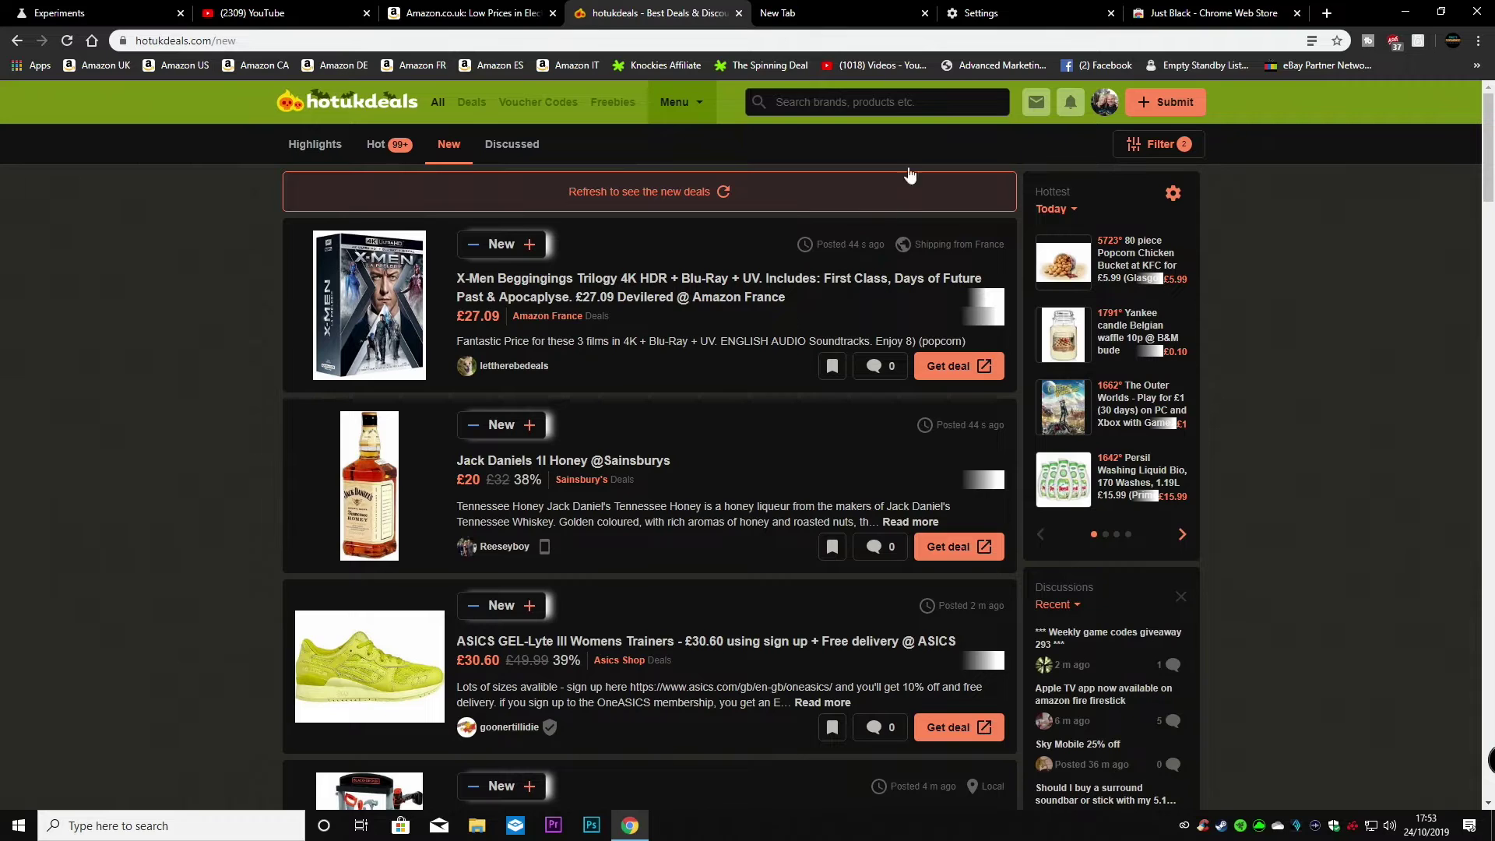
# - Restore the default background on the New Tab page, removing the Earth photo
pyautogui.click(822, 14)
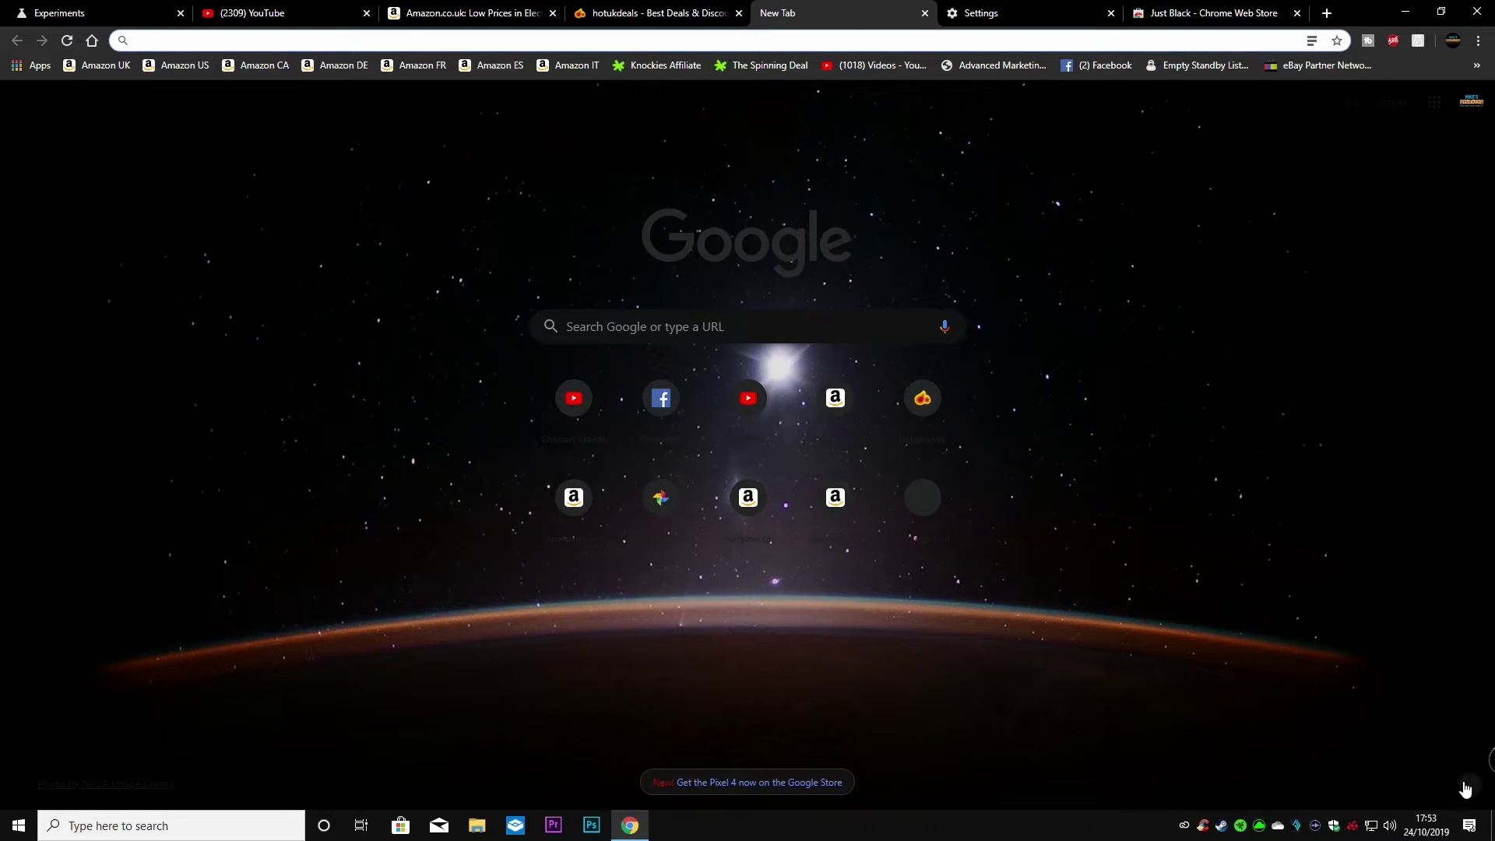
pyautogui.click(1462, 785)
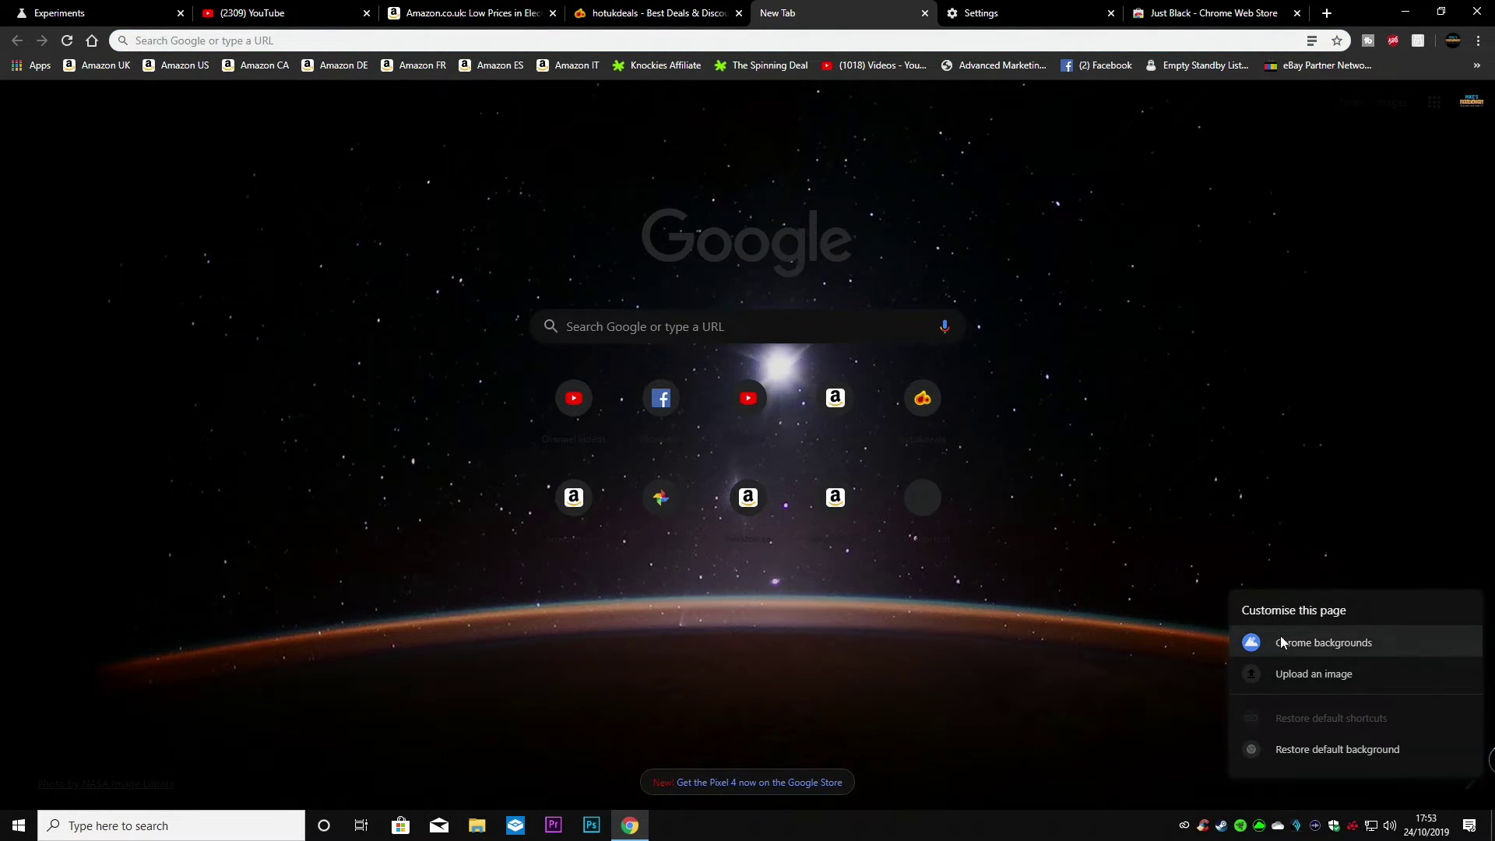
pyautogui.click(1314, 749)
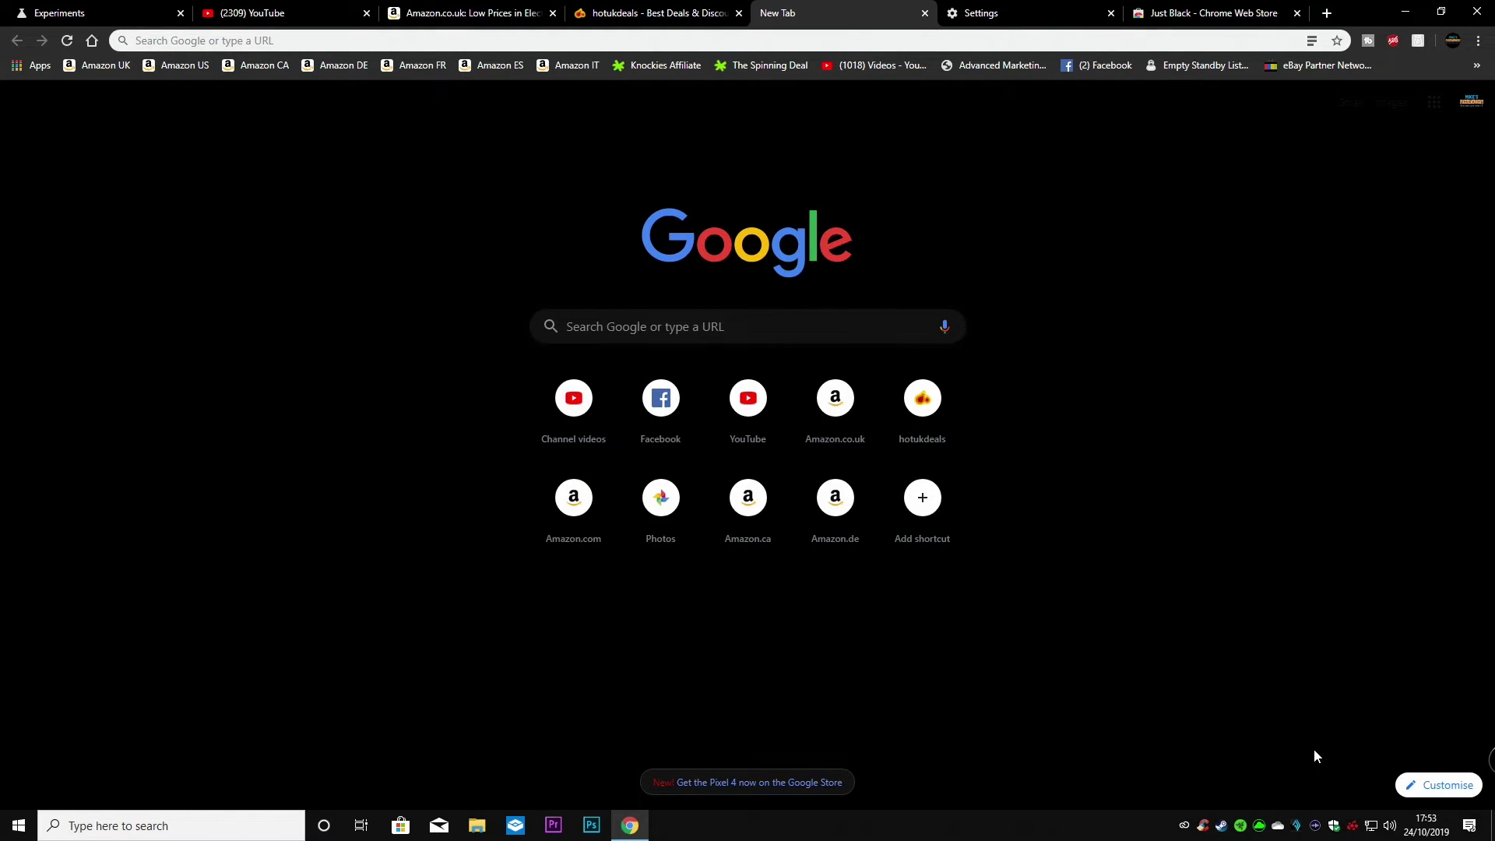